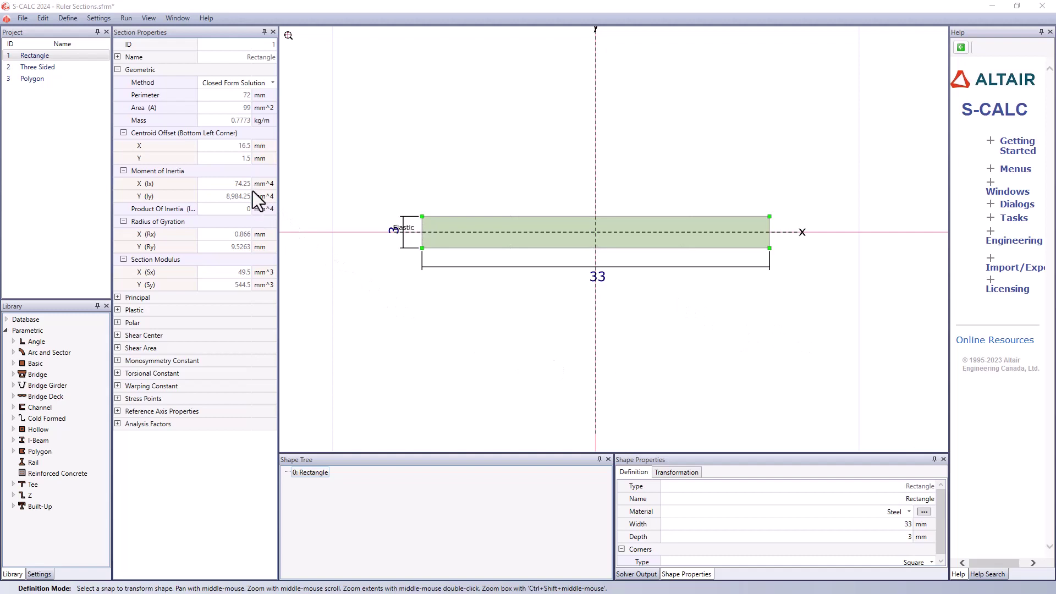
# Review the Polygon section's properties, then display the Three Sided section's properties in S-CALC
pyautogui.click(76, 82)
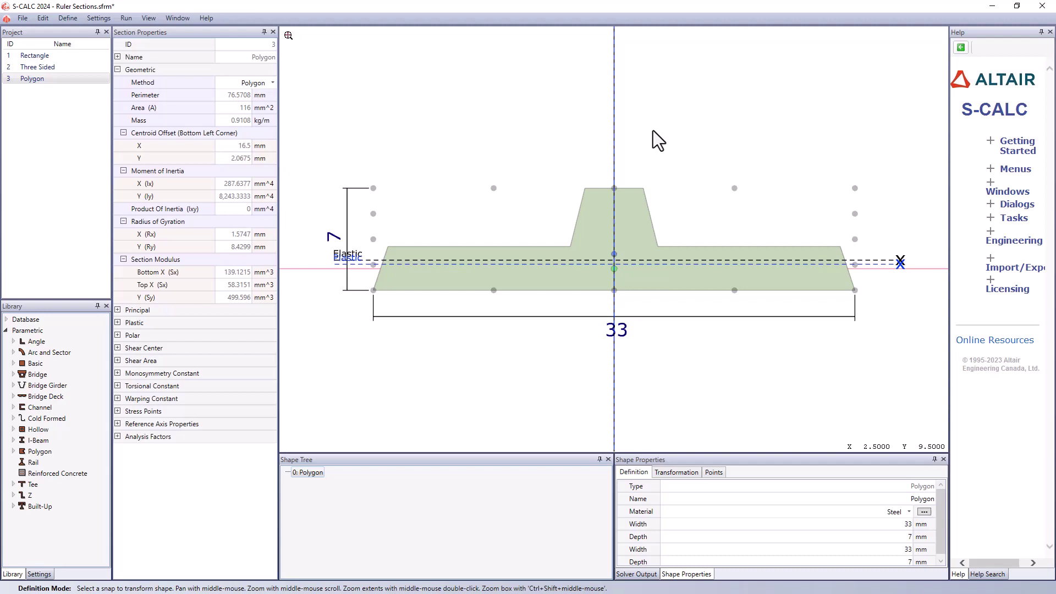
pyautogui.click(73, 67)
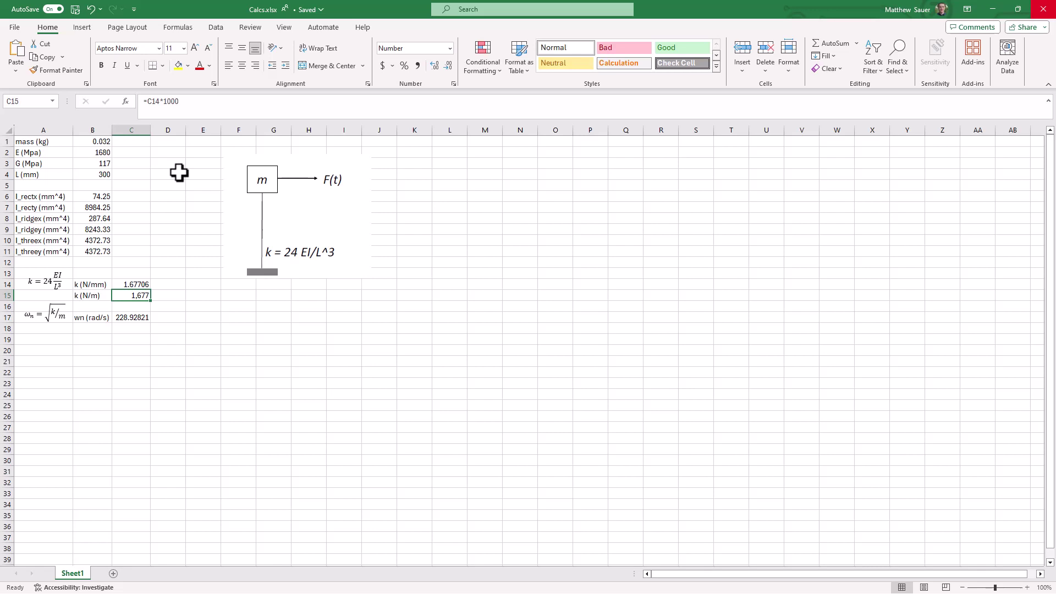
# Bring up Calcs.xlsx and select the mass entry (0.032 kg) at the top of the sheet
pyautogui.click(36, 144)
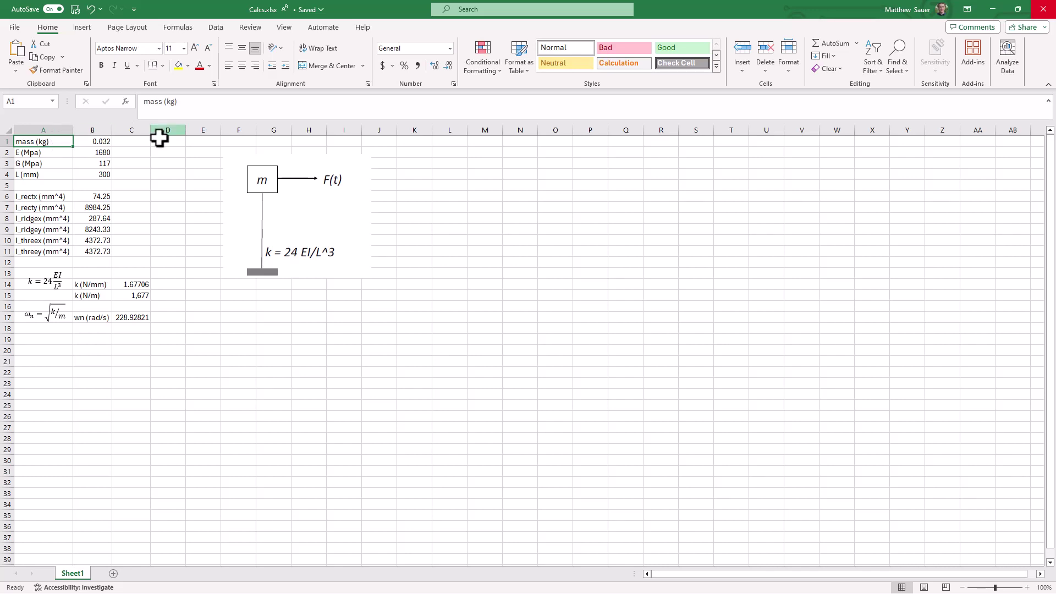
pyautogui.moveTo(105, 151); pyautogui.dragTo(102, 164)
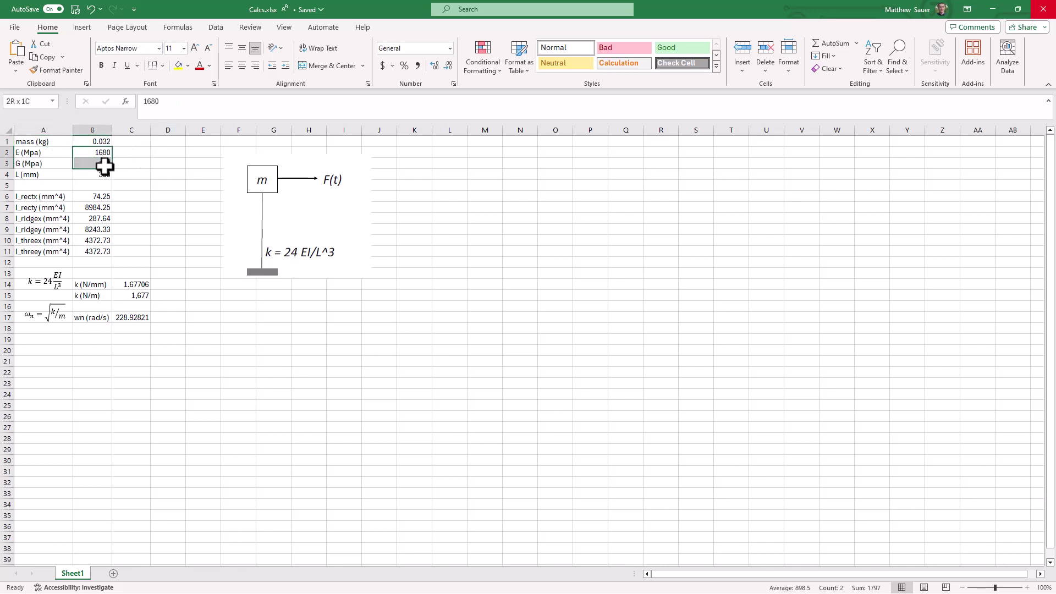
pyautogui.click(141, 174)
pyautogui.click(107, 173)
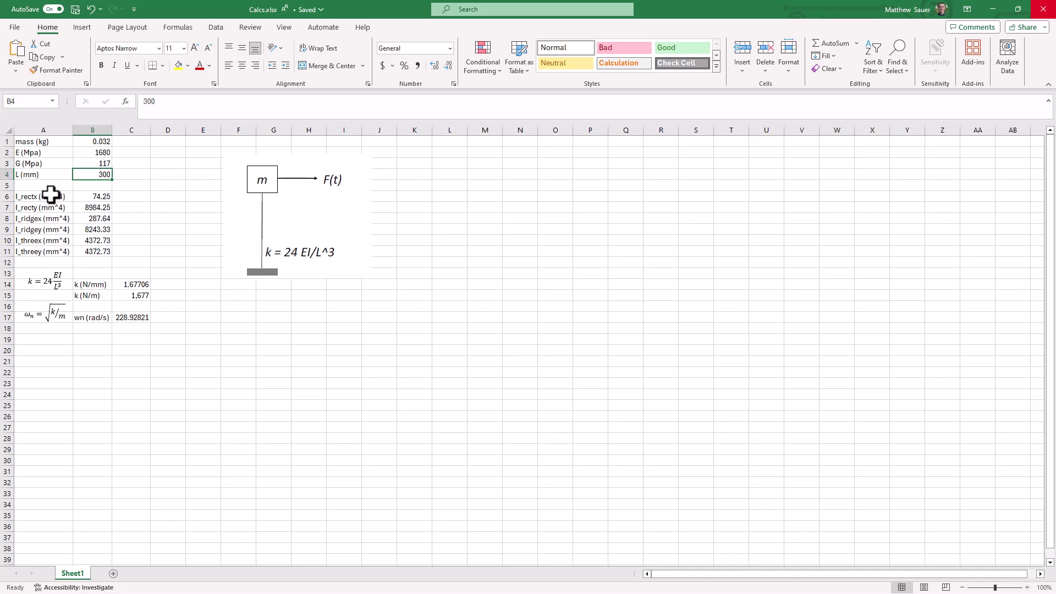
pyautogui.moveTo(51, 197); pyautogui.dragTo(55, 248)
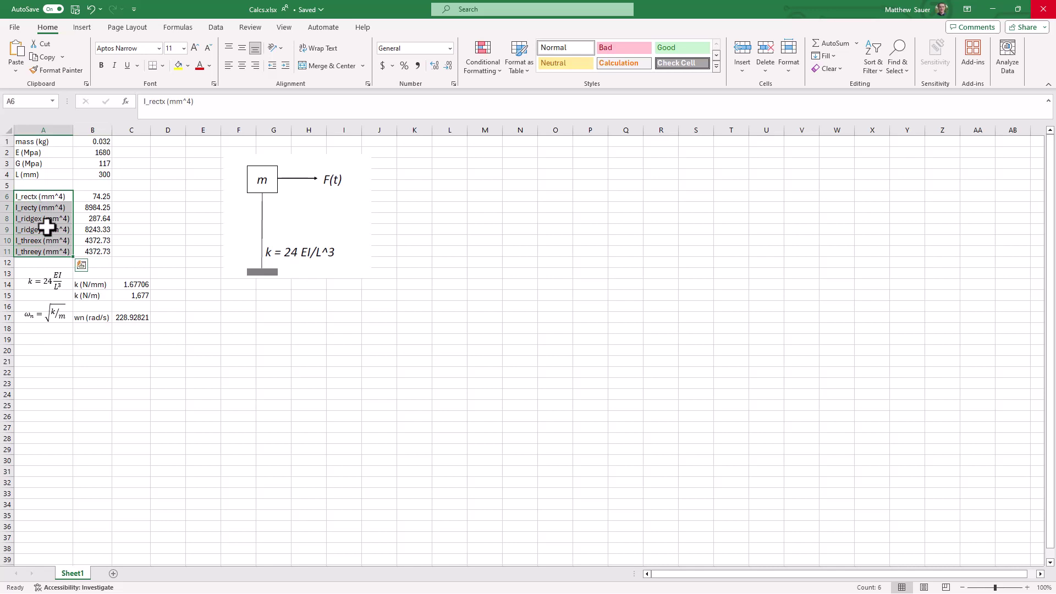
pyautogui.click(52, 199)
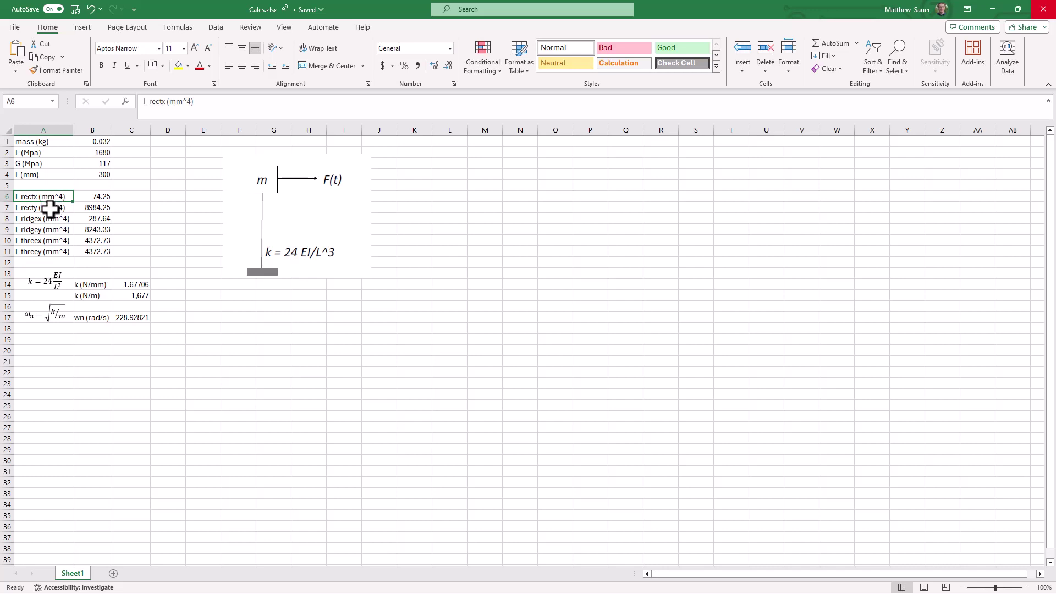
pyautogui.click(103, 204)
pyautogui.click(102, 206)
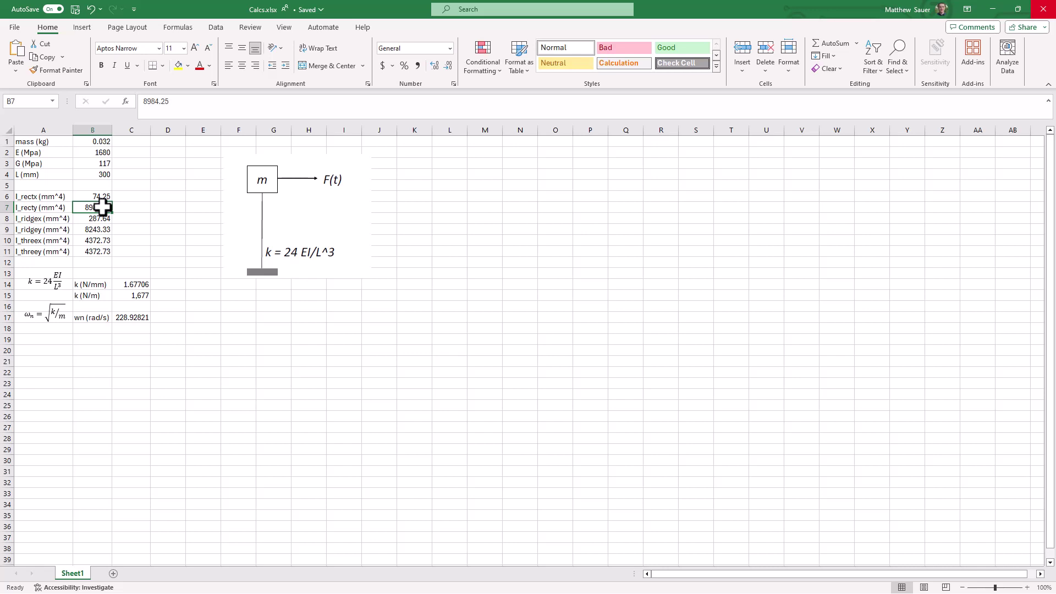
pyautogui.click(102, 218)
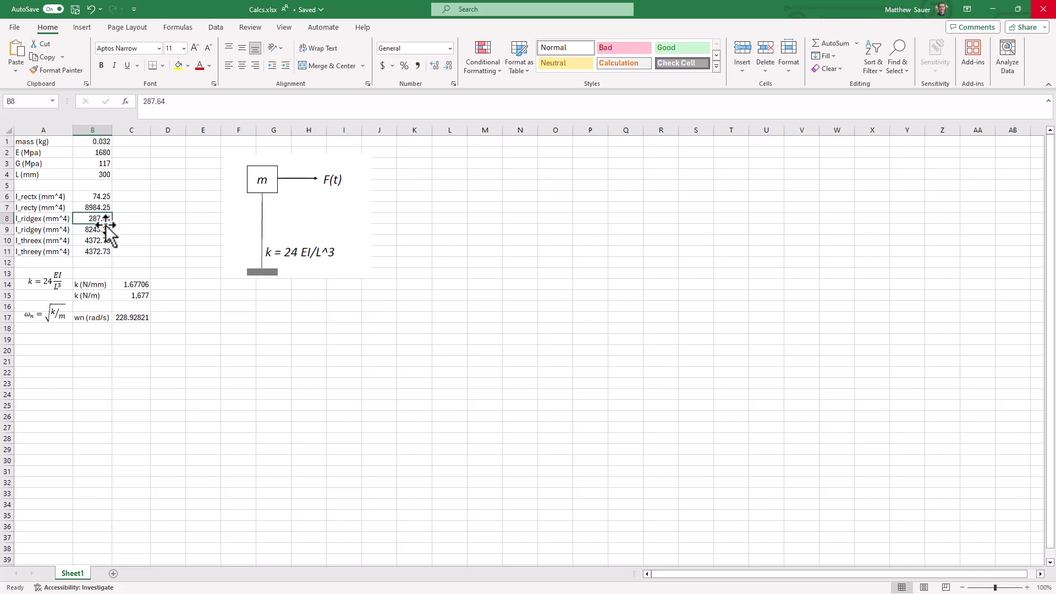
pyautogui.click(104, 226)
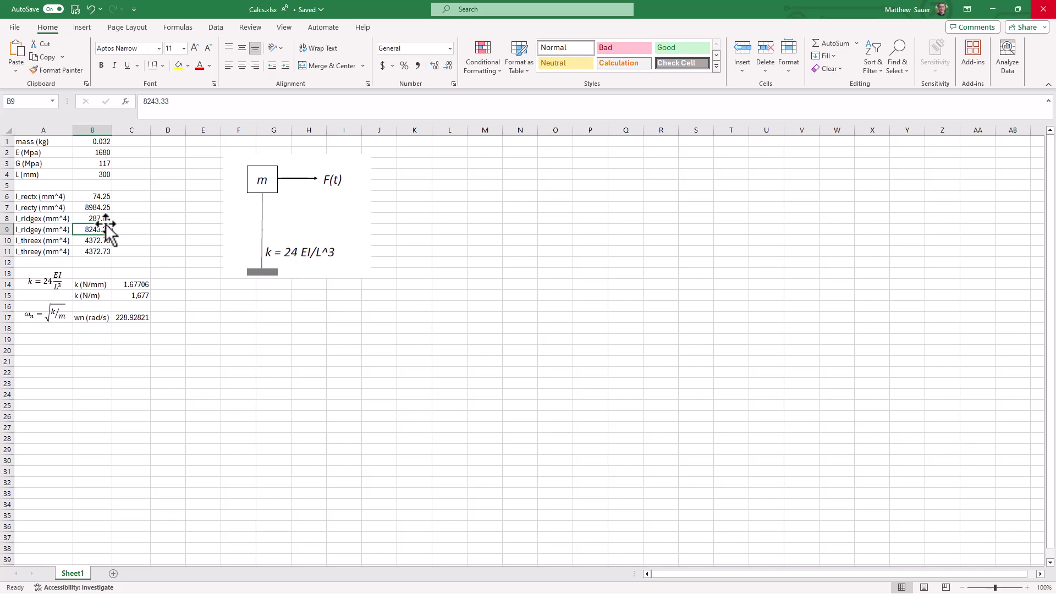
pyautogui.click(103, 218)
pyautogui.click(101, 195)
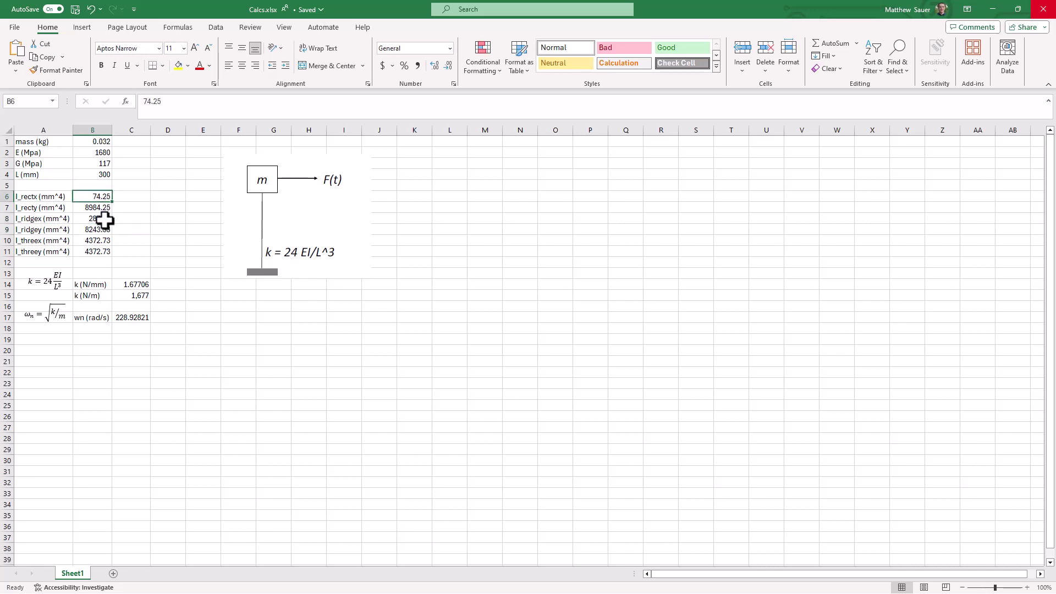
pyautogui.click(105, 219)
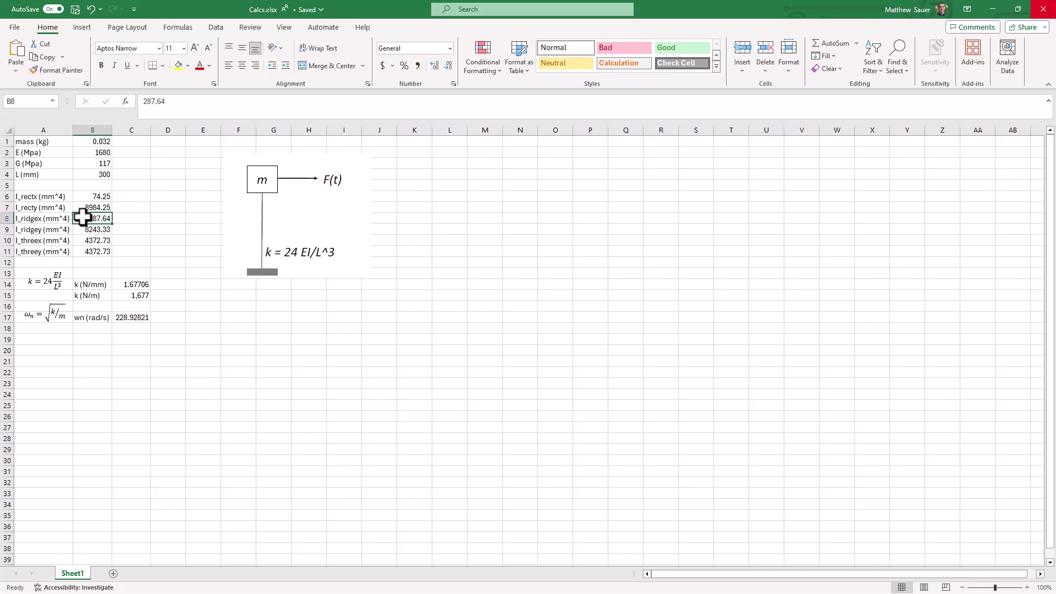
pyautogui.click(91, 228)
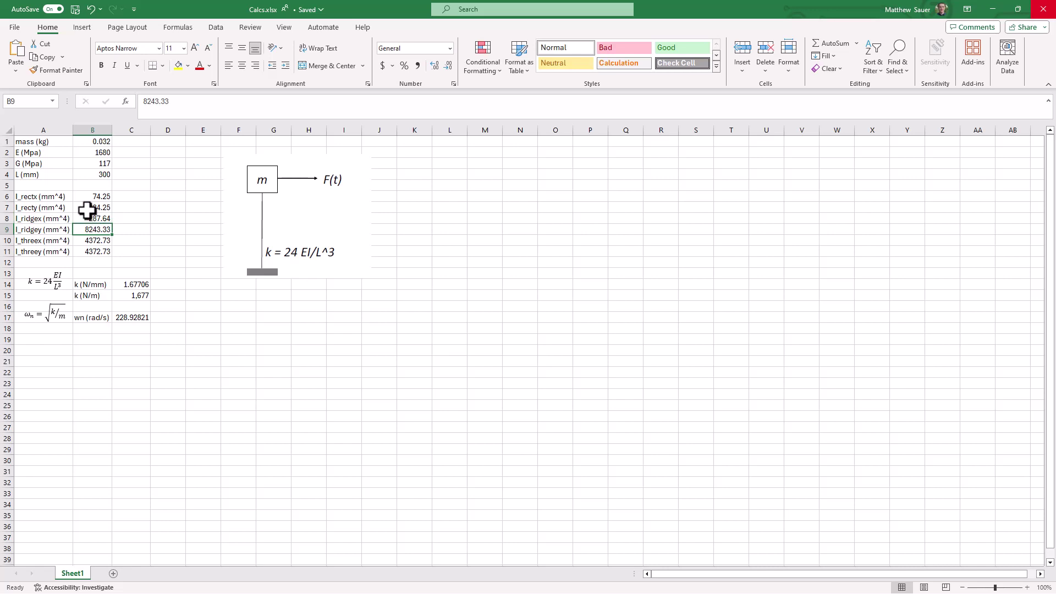
pyautogui.click(88, 209)
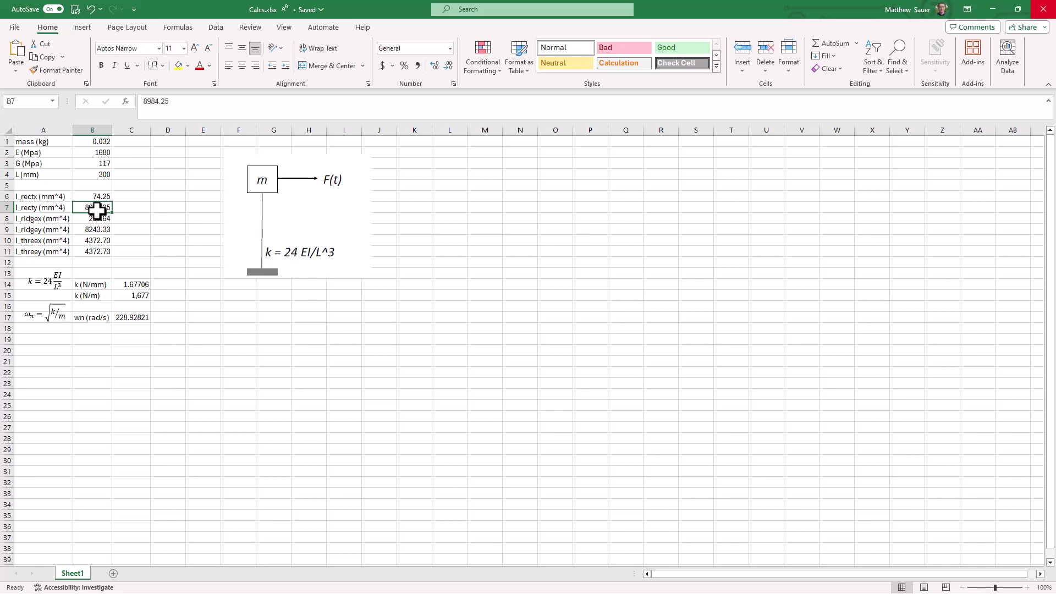
pyautogui.click(102, 240)
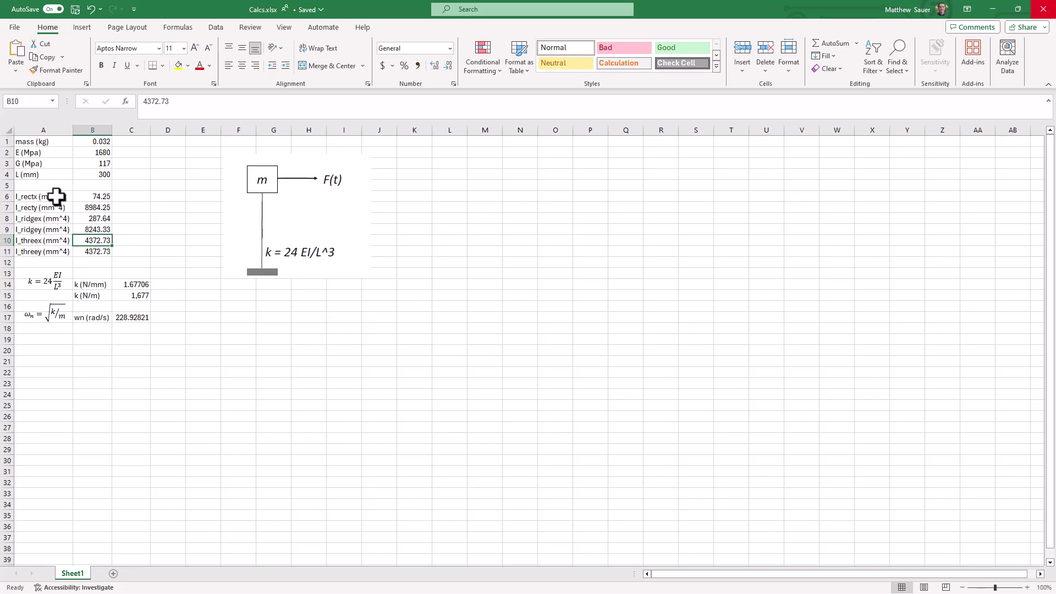
pyautogui.click(83, 197)
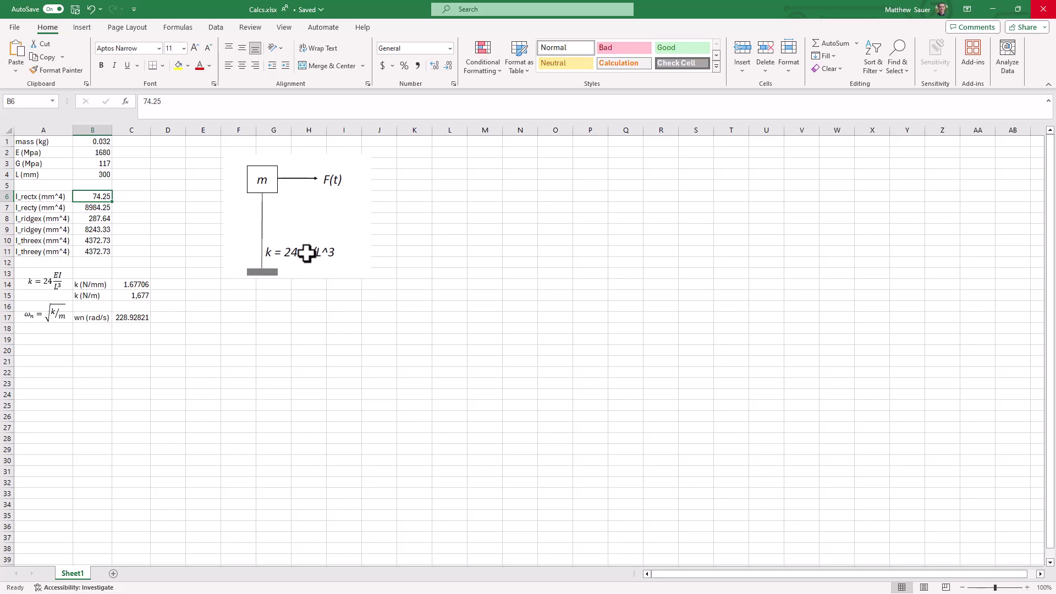
# Inspect the stiffness formula in C14, the N/m conversion in C15 and the wn formula in C17
pyautogui.click(44, 282)
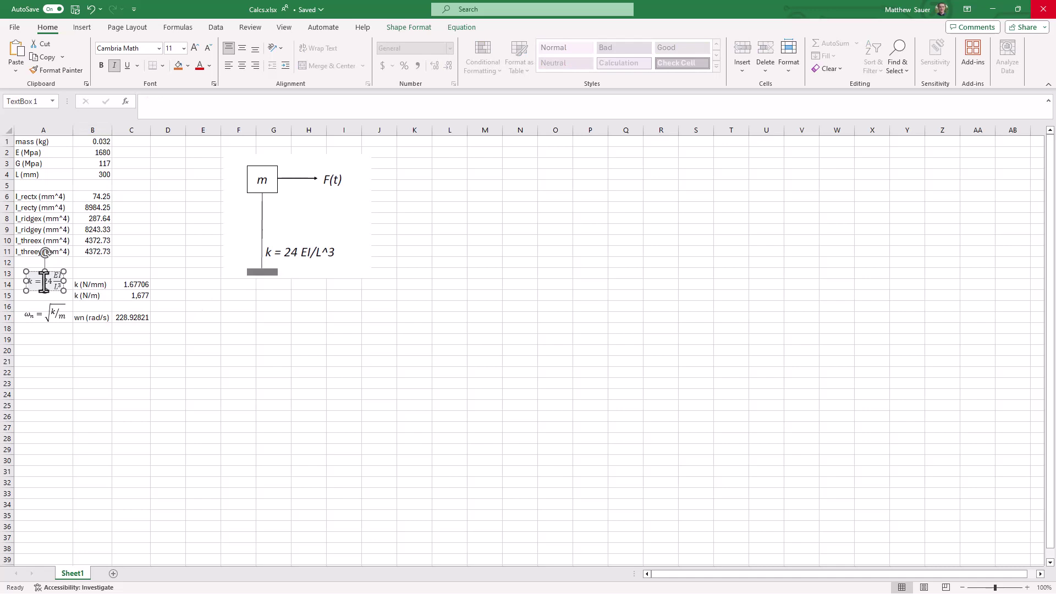
pyautogui.click(116, 292)
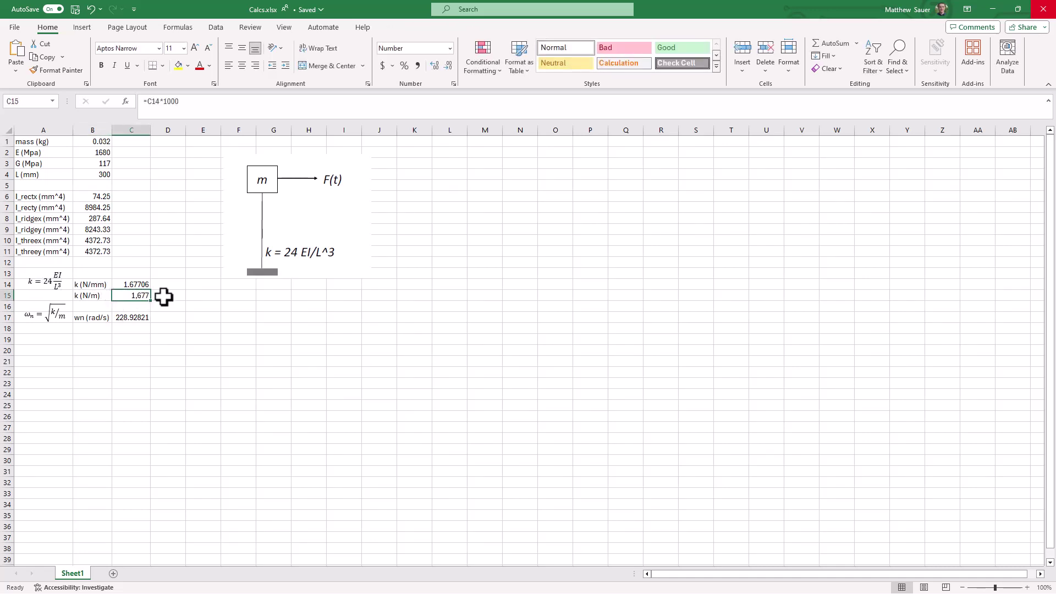
pyautogui.doubleClick(134, 284)
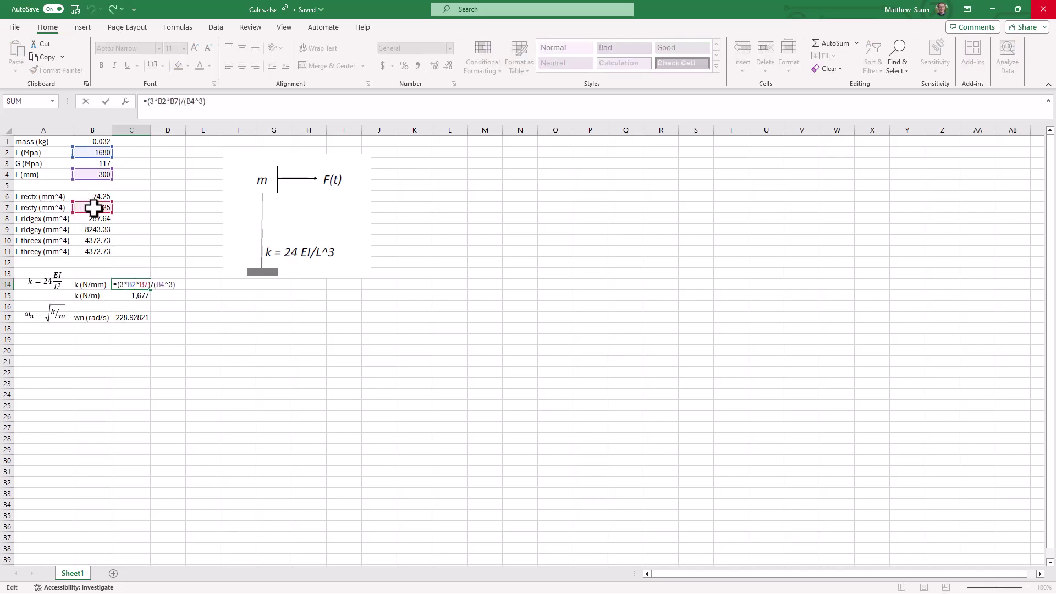
pyautogui.press('Return')
pyautogui.click(151, 318)
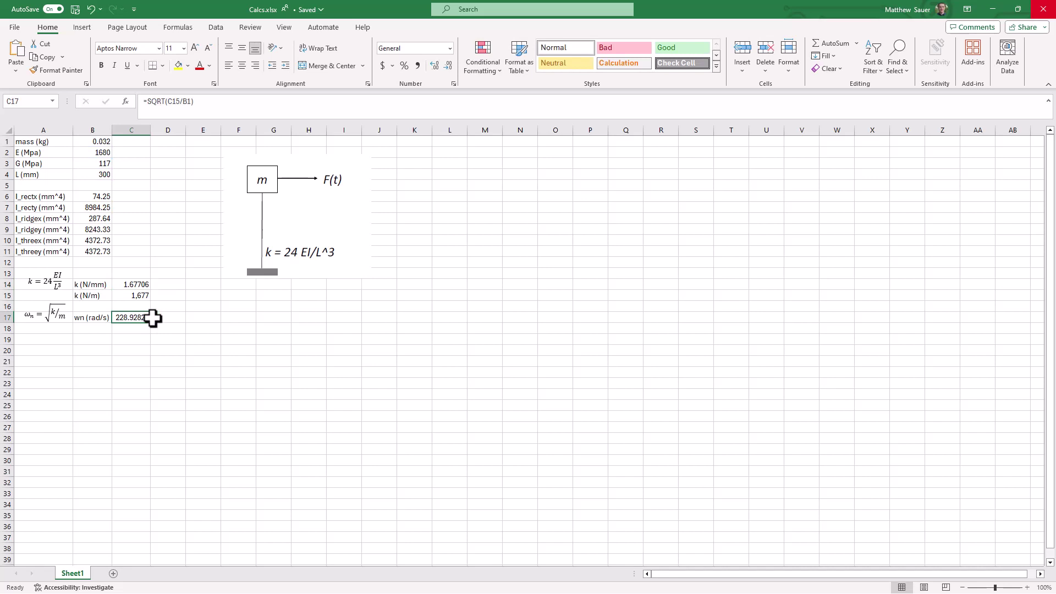
# Change the C14 stiffness reference from B7 to B6 (I_rectx), giving wn 20.811655 rad/s
pyautogui.doubleClick(130, 284)
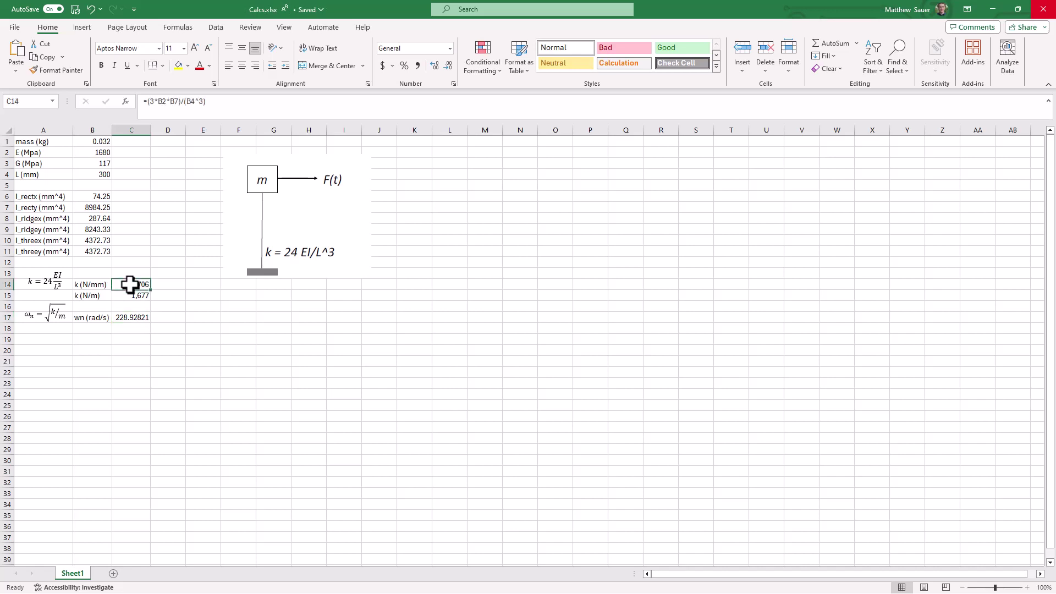
pyautogui.moveTo(144, 283); pyautogui.dragTo(149, 284)
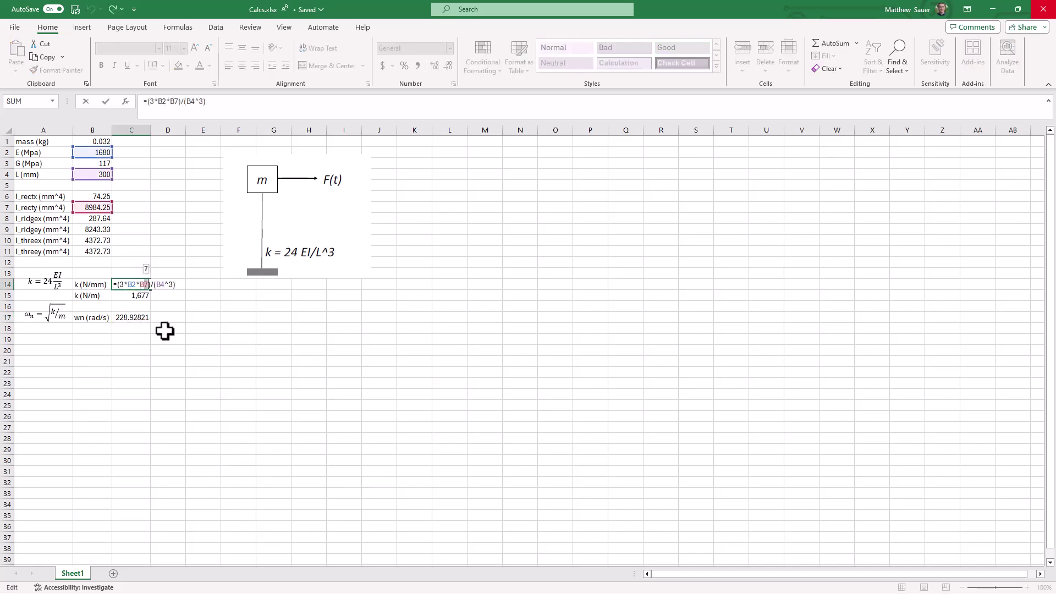
pyautogui.write('6')
pyautogui.press('Return')
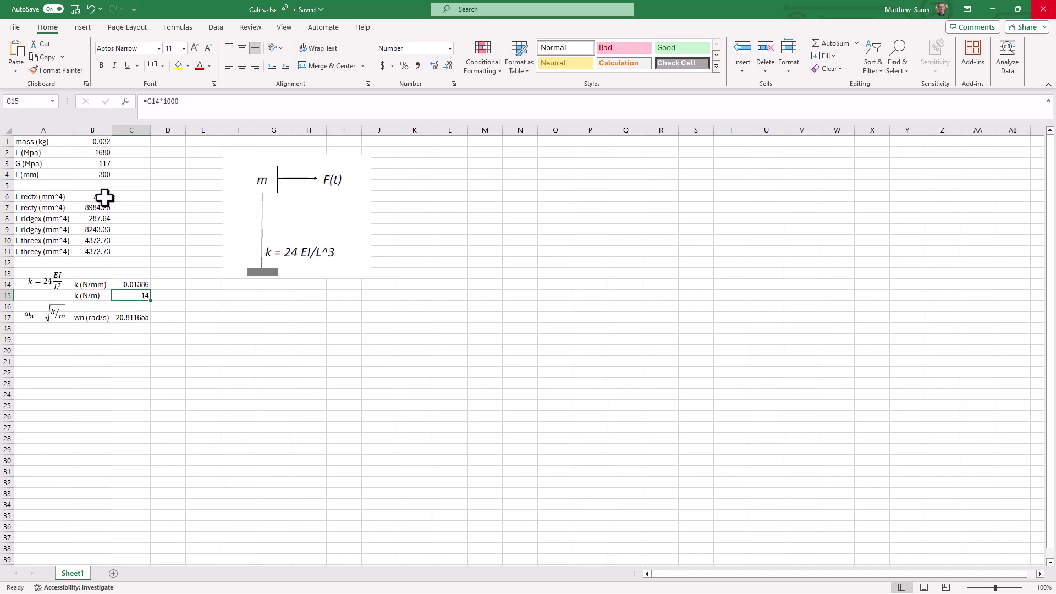
pyautogui.click(94, 143)
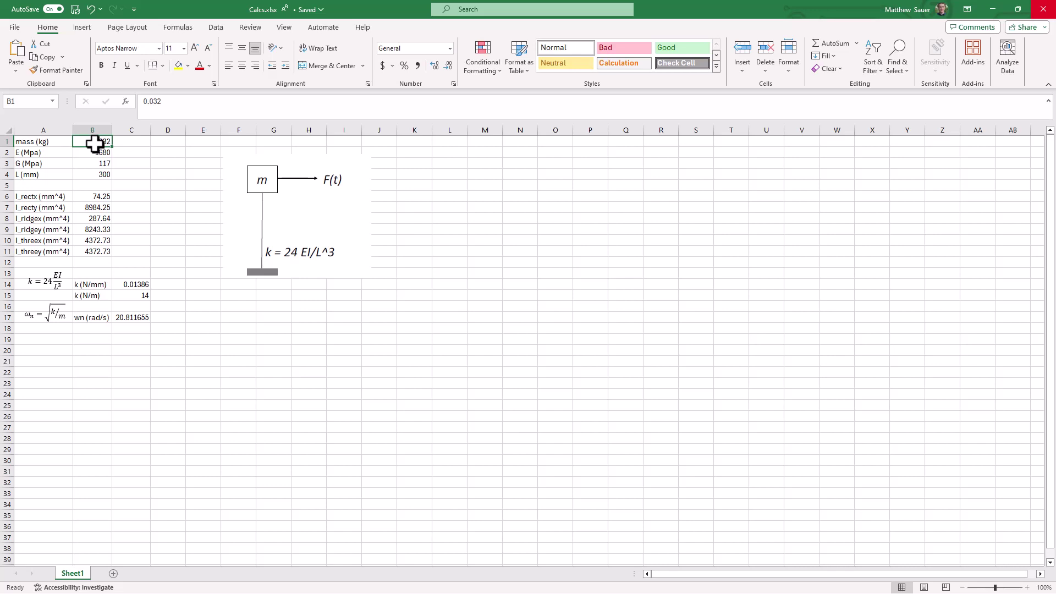
# Enter 0.1 kg as the mass in B1, recalculating wn to 11.77285 rad/s
pyautogui.write('0.1')
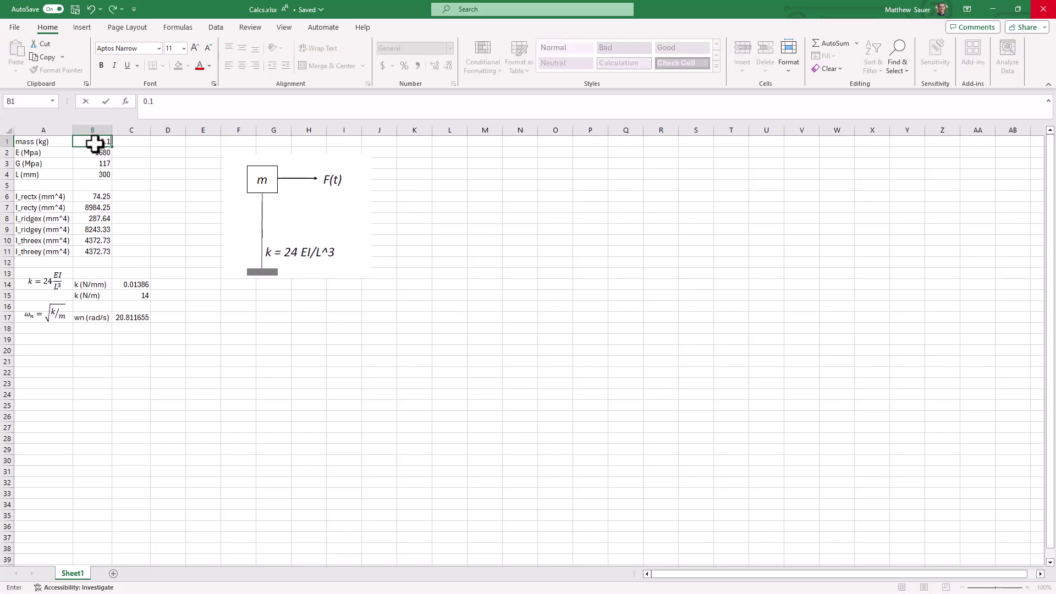
pyautogui.press('Return')
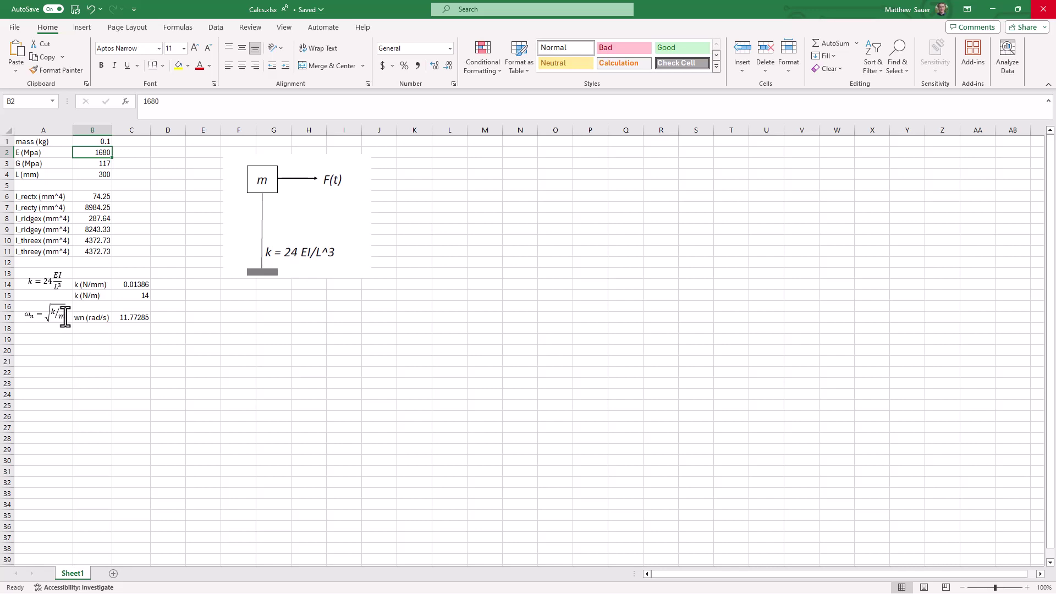
# Switch to the Ruler Model Ridge model, zoom into the column and select its base support
pyautogui.hotkey('alt', 'Tab')
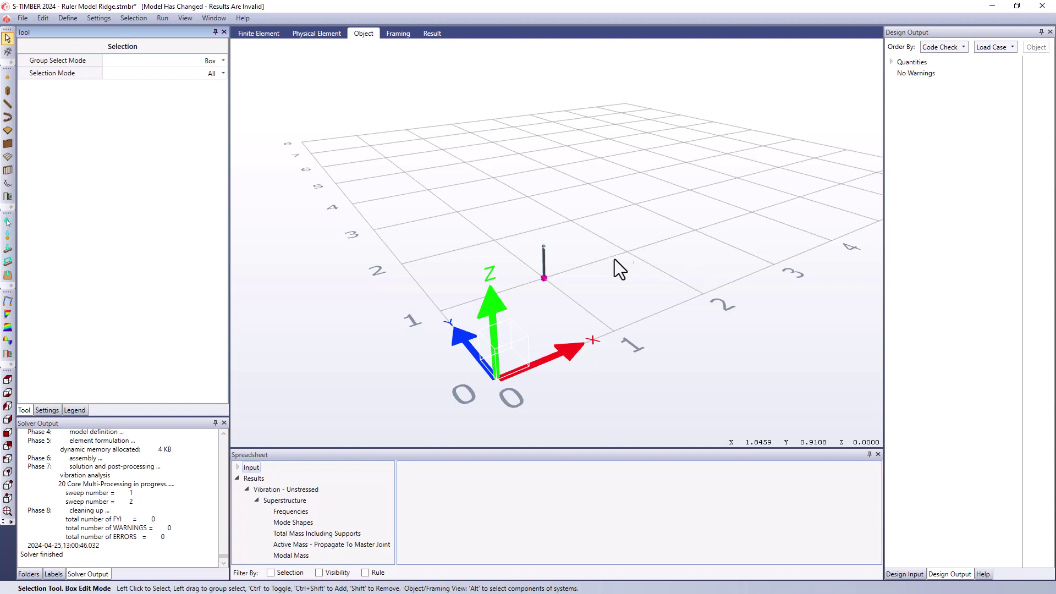
pyautogui.scroll(2, 605, 259)
pyautogui.scroll(5, 557, 254)
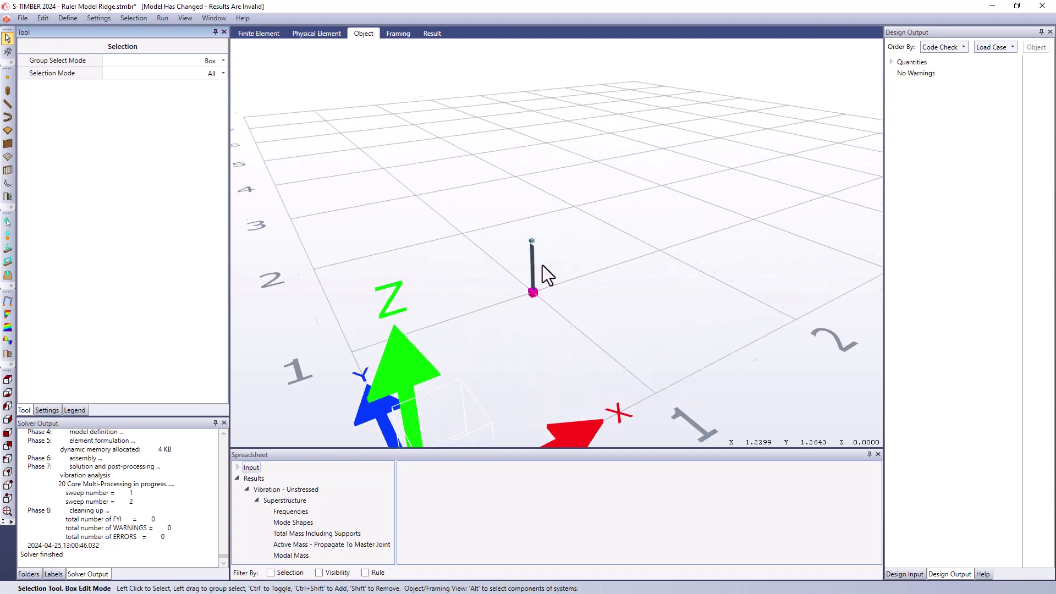
pyautogui.scroll(3, 550, 308)
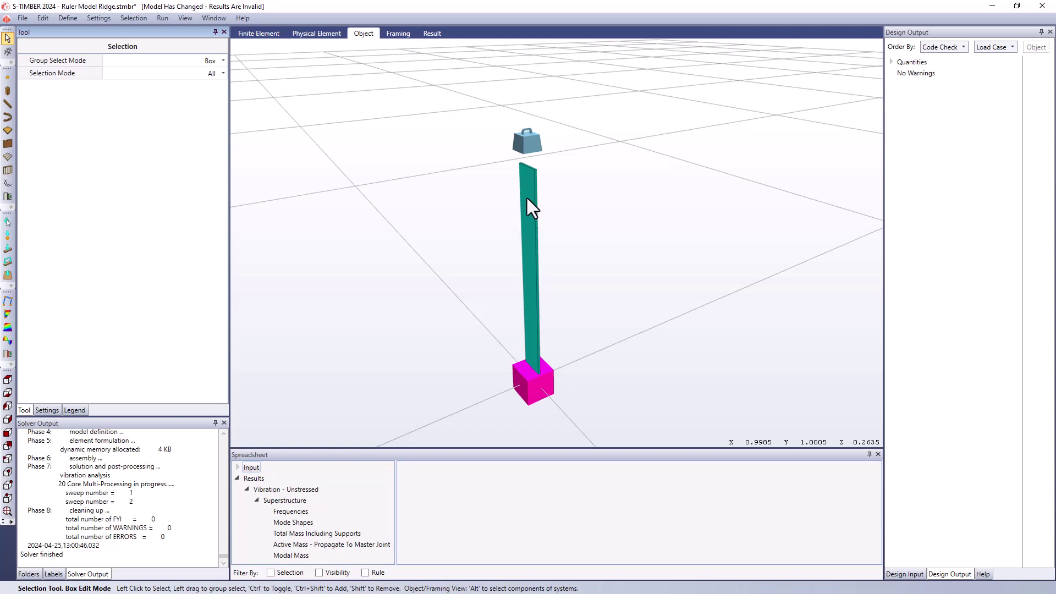
pyautogui.click(547, 391)
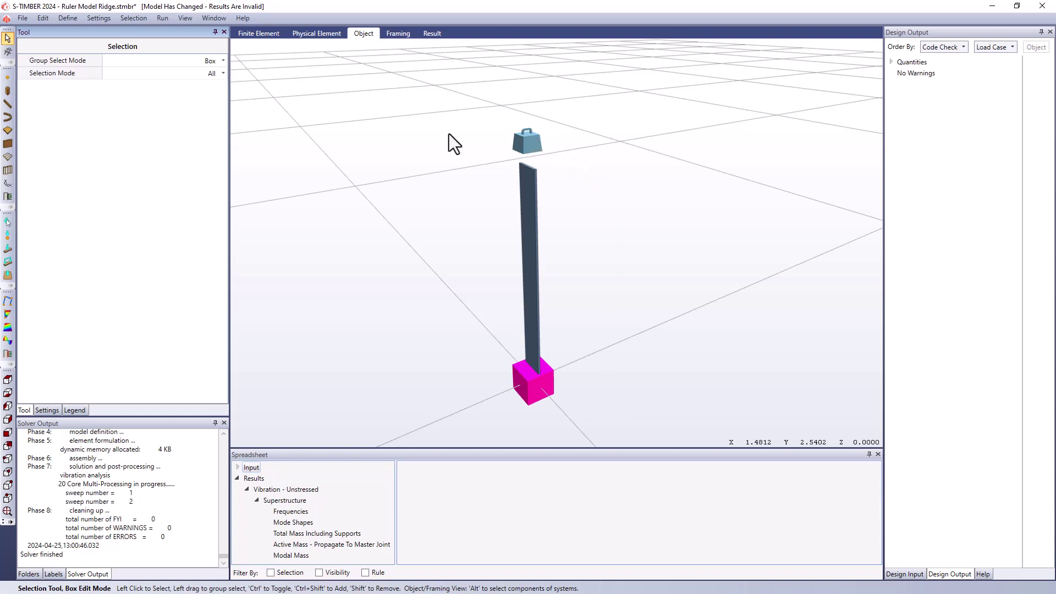
# Check the top joint's 0.032 kg lumped mass in Physical Element view, then return to Object view
pyautogui.click(317, 34)
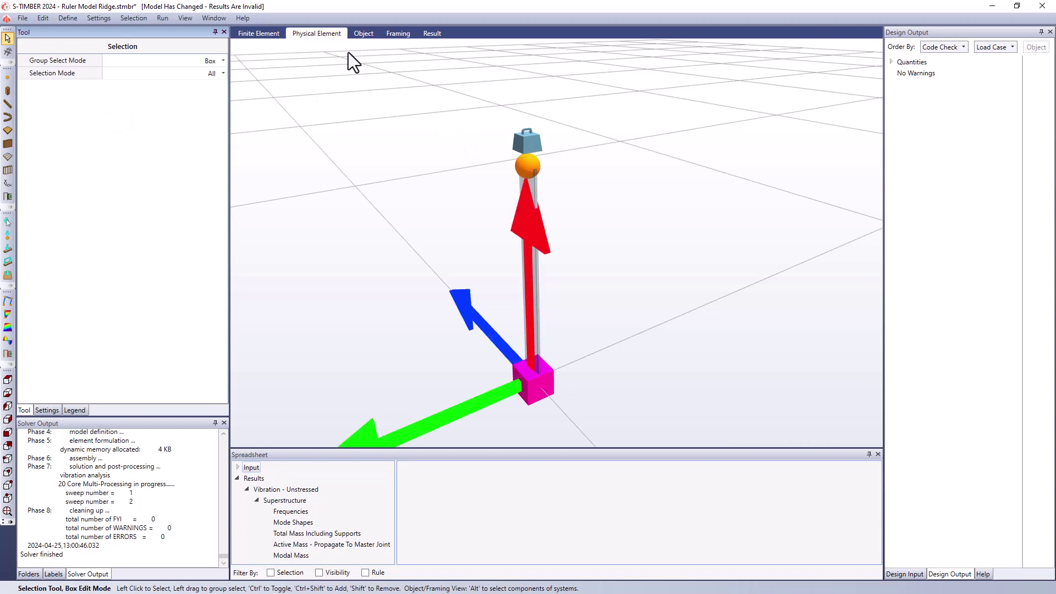
pyautogui.click(521, 163)
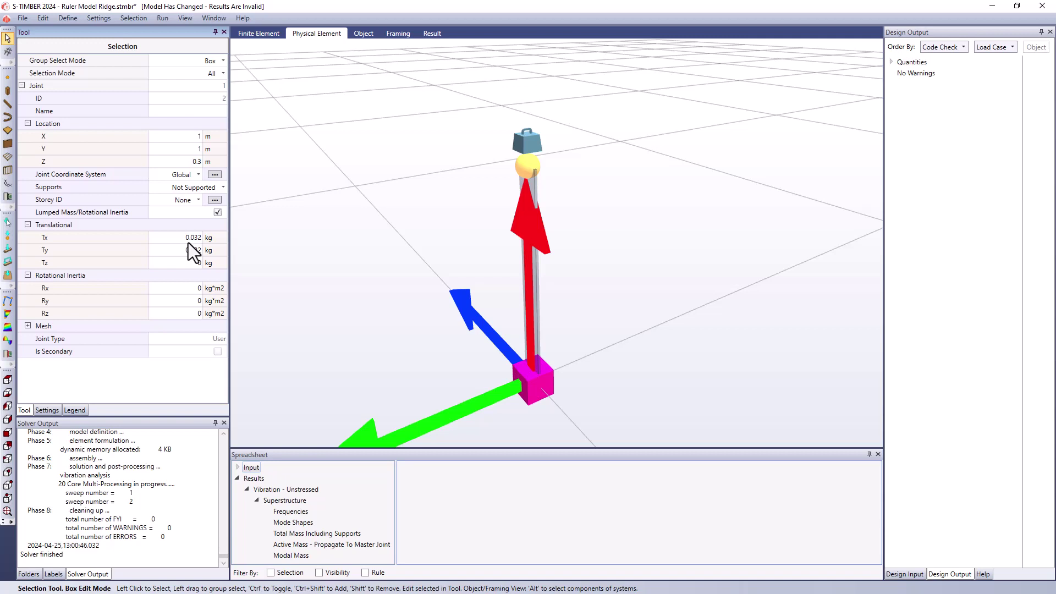
pyautogui.click(364, 34)
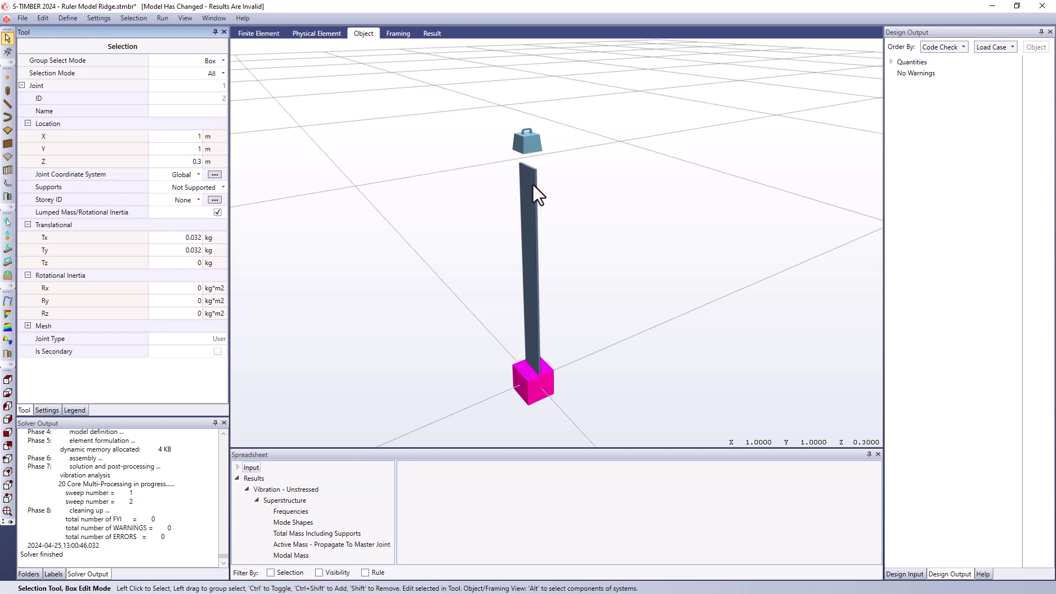
# Review the analysis job, save the model and run the two-mode Vibration - Unstressed analysis
pyautogui.click(161, 18)
pyautogui.click(166, 30)
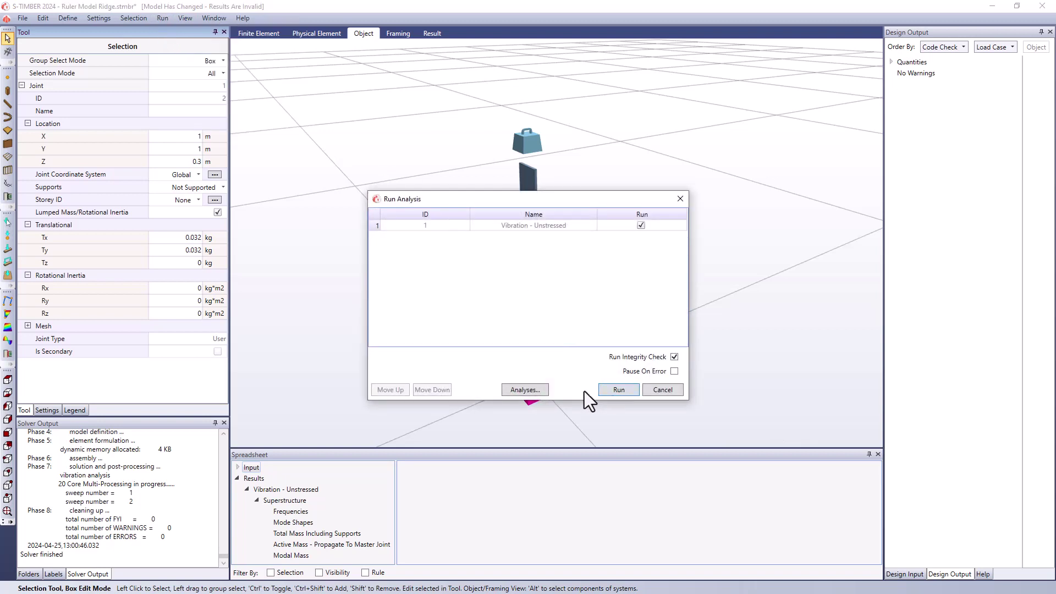
pyautogui.click(542, 389)
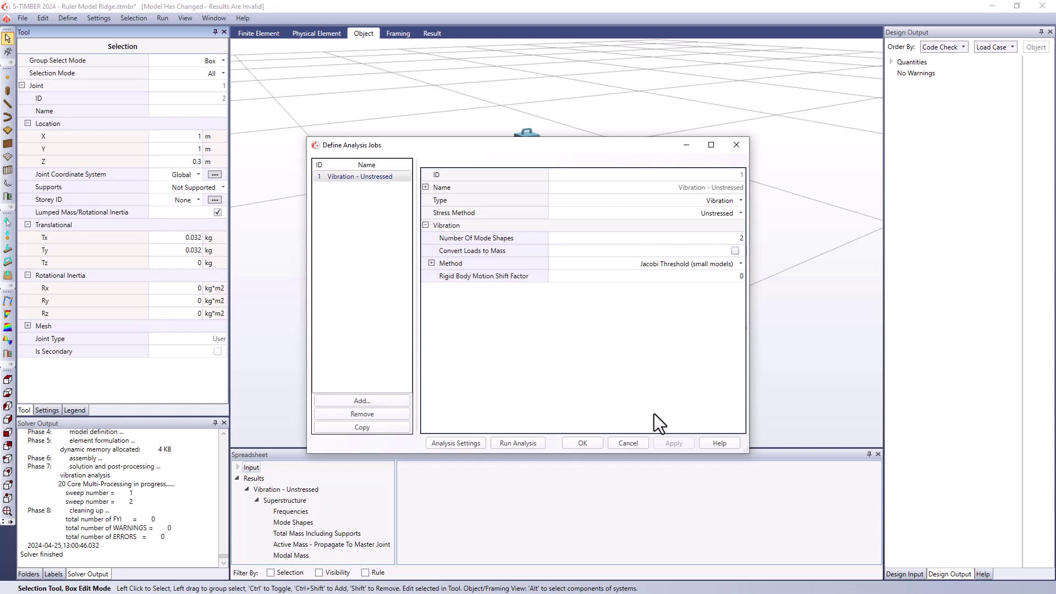
pyautogui.click(571, 442)
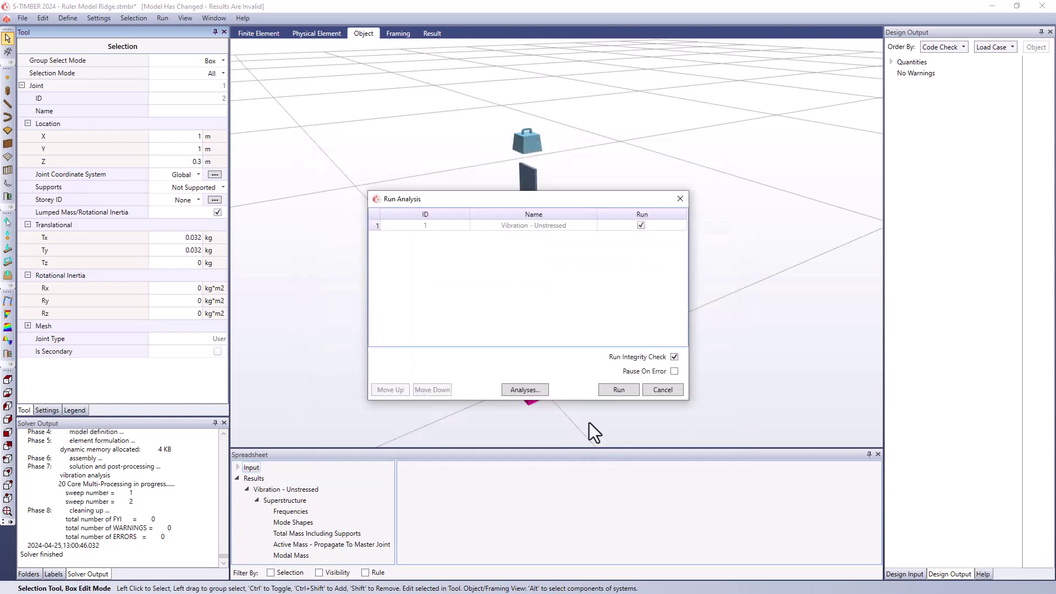
pyautogui.click(616, 389)
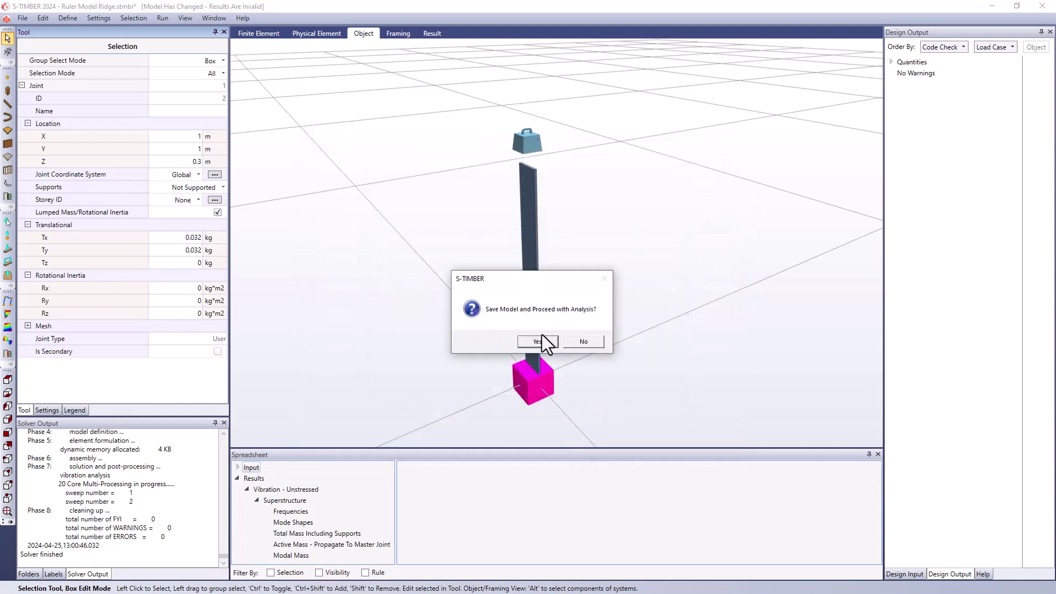
pyautogui.click(537, 342)
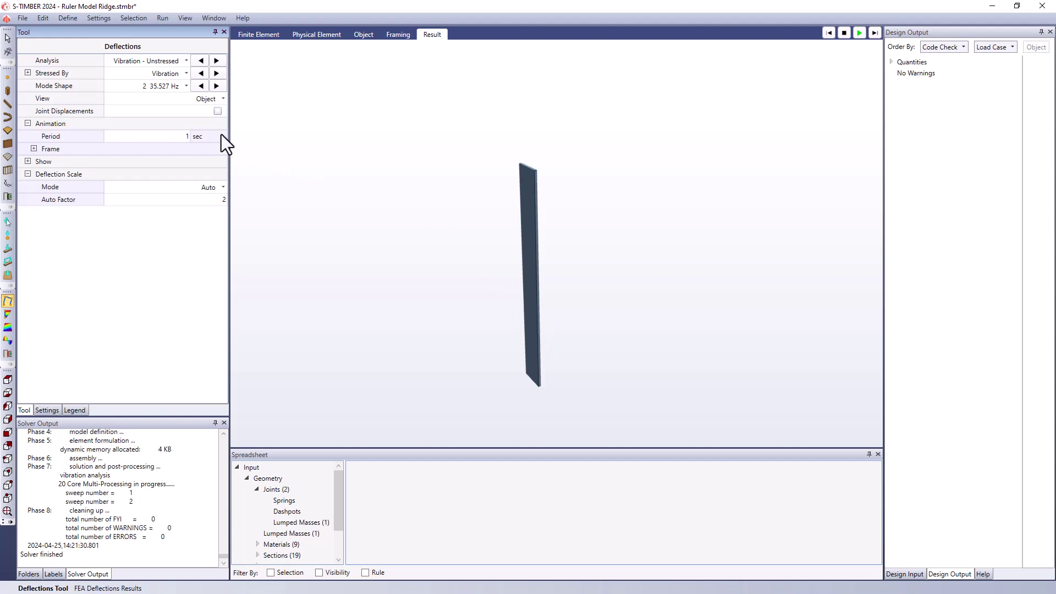
# Animate the 3.312 Hz mode 1 shape, then switch the display to mode 2 at 35.527 Hz
pyautogui.click(177, 85)
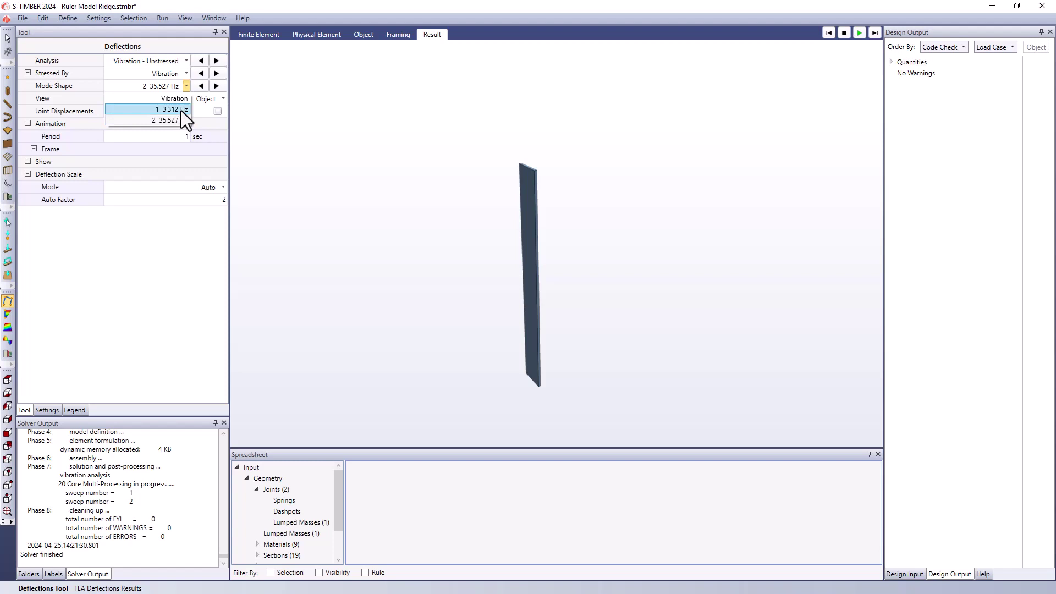
pyautogui.click(180, 110)
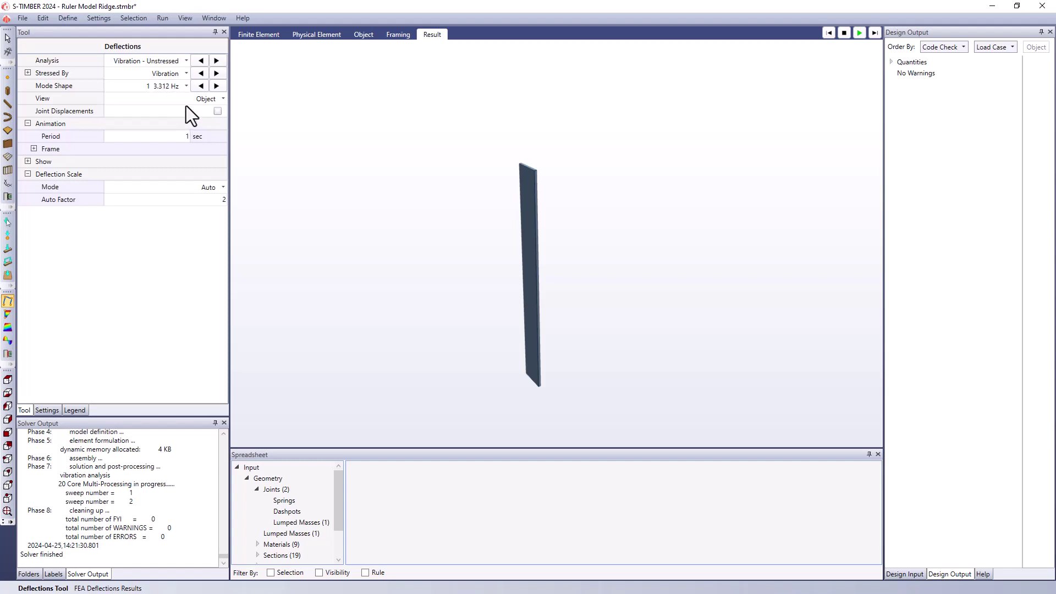
pyautogui.click(859, 33)
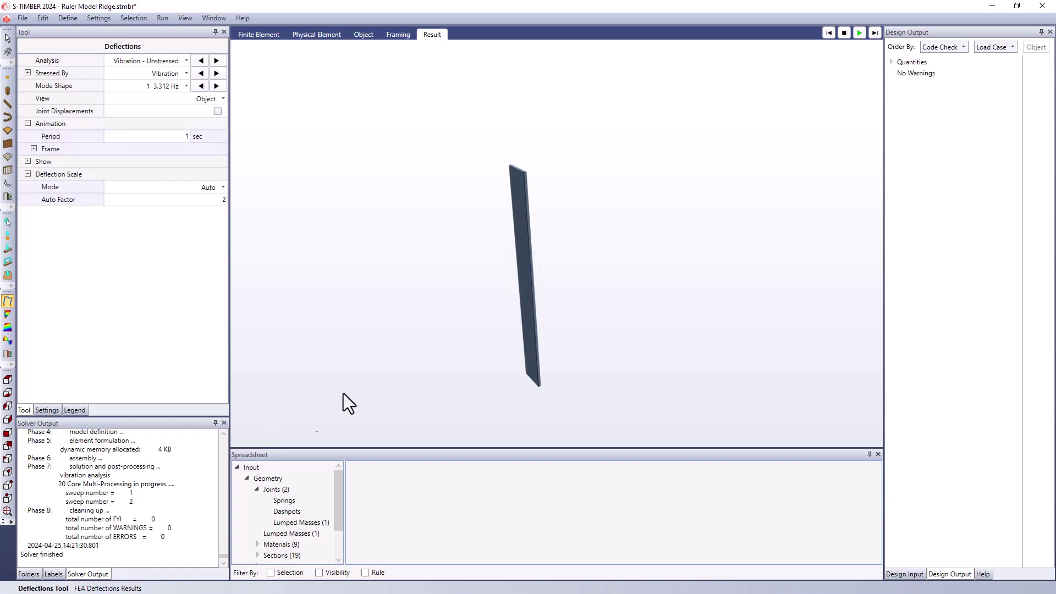
pyautogui.click(182, 87)
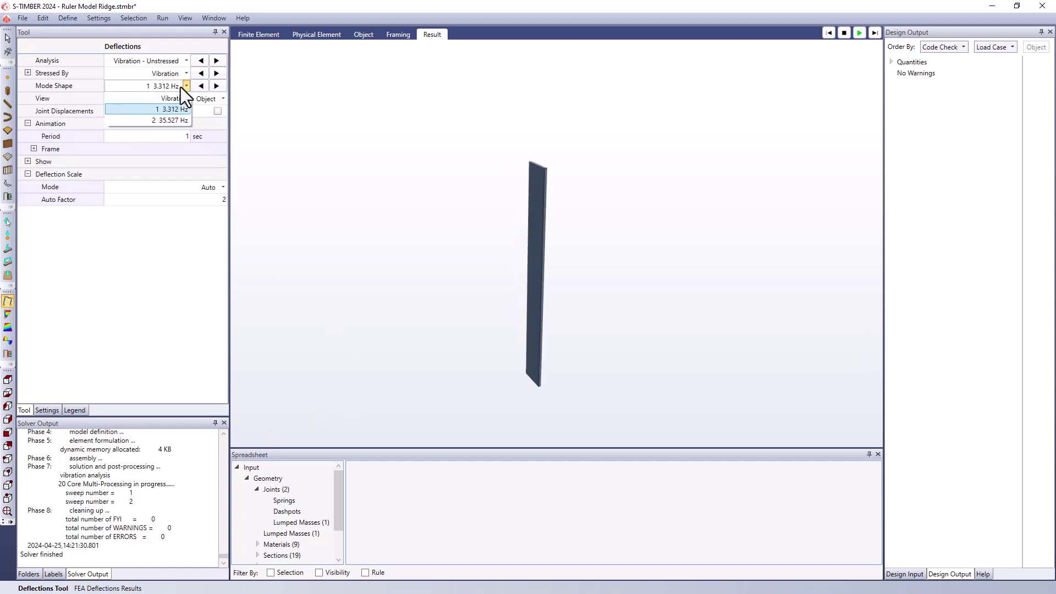
pyautogui.click(180, 119)
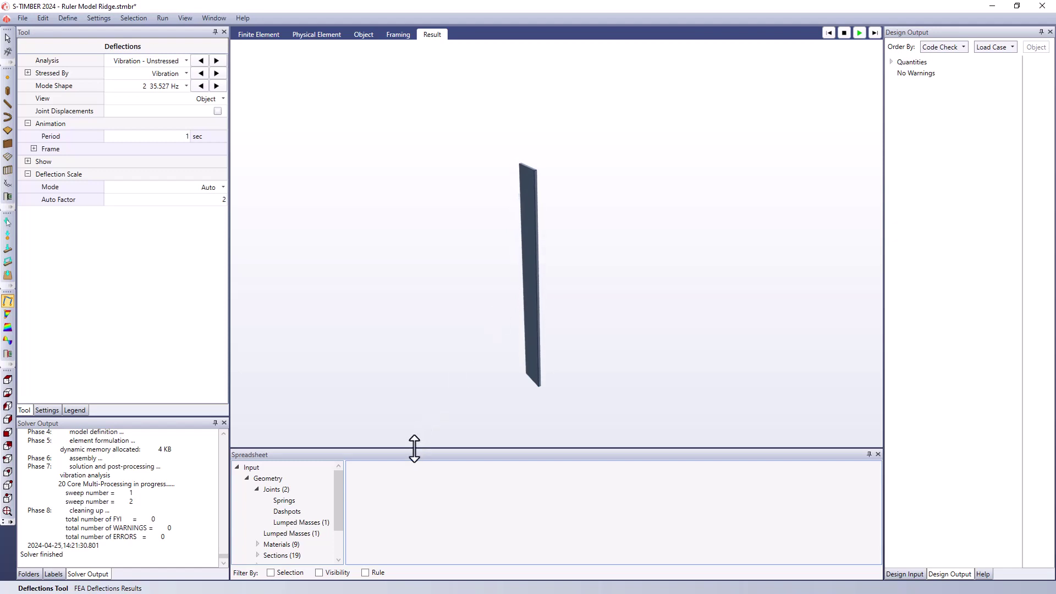
# Show the Vibration - Unstressed Superstructure Frequencies table with all mode shapes listed
pyautogui.moveTo(414, 448); pyautogui.dragTo(412, 376)
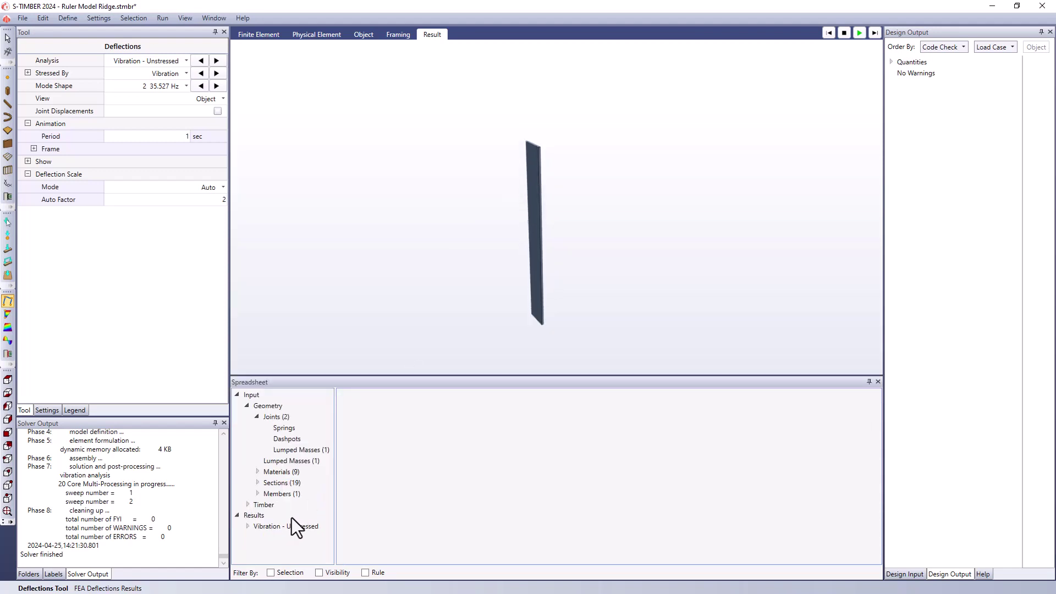
pyautogui.click(247, 527)
pyautogui.click(257, 538)
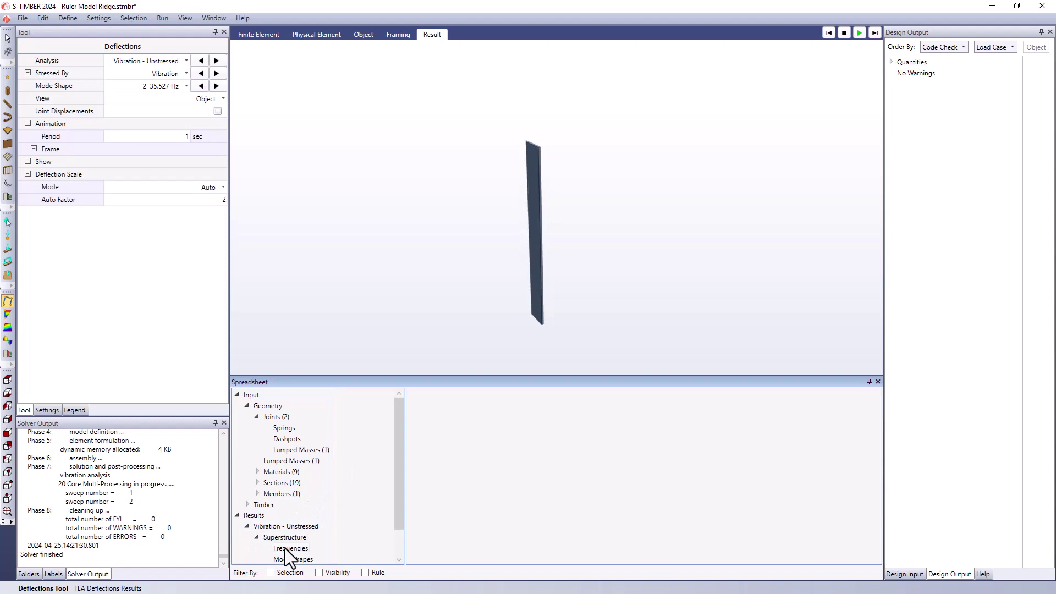
pyautogui.click(287, 548)
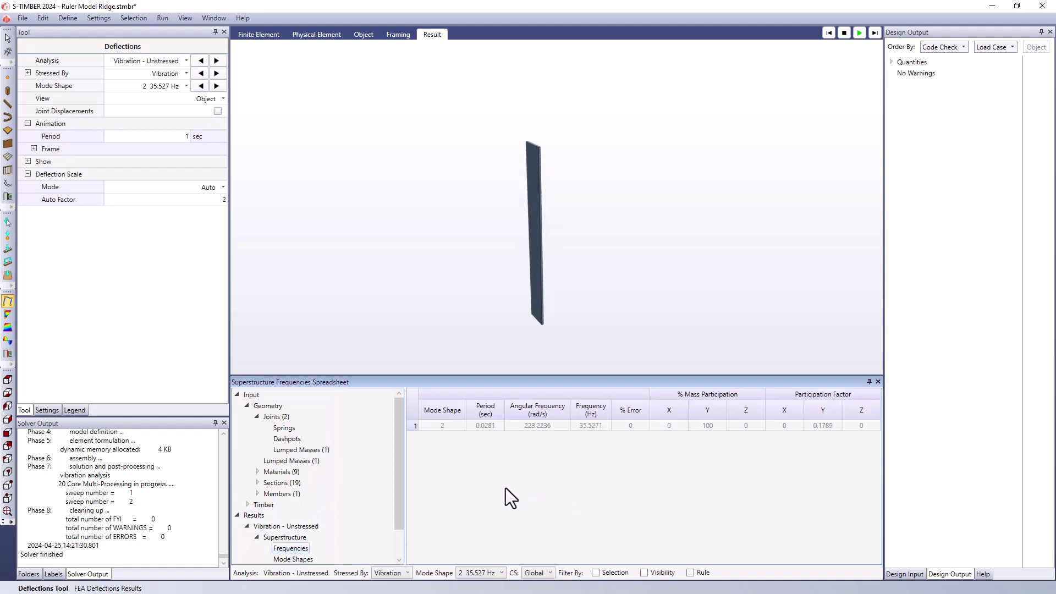
pyautogui.click(478, 574)
pyautogui.click(480, 544)
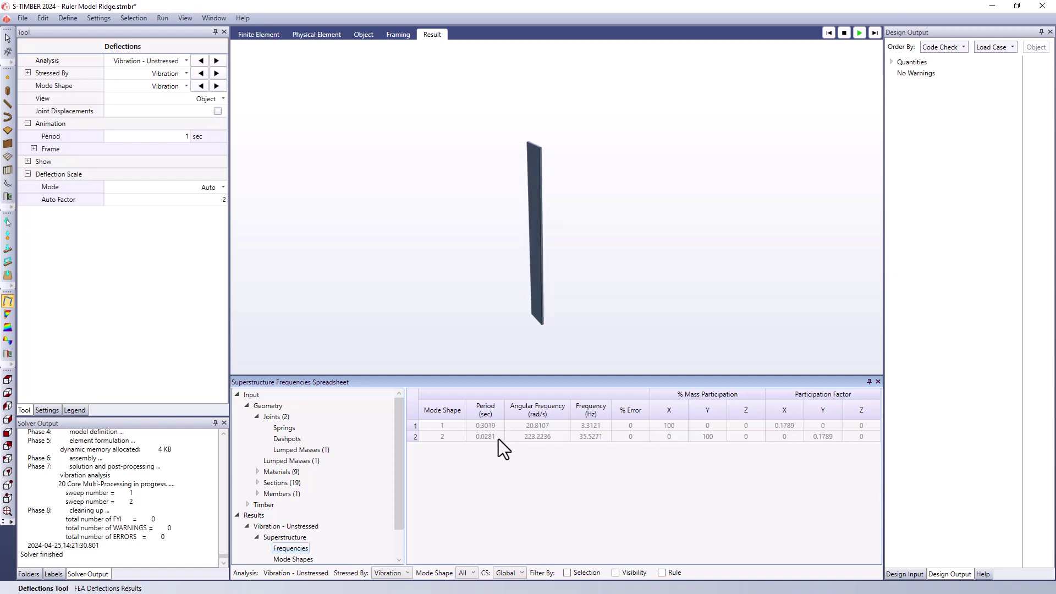
# Assign the Ridged Rectangle section to the ruler column member
pyautogui.click(366, 35)
pyautogui.click(534, 185)
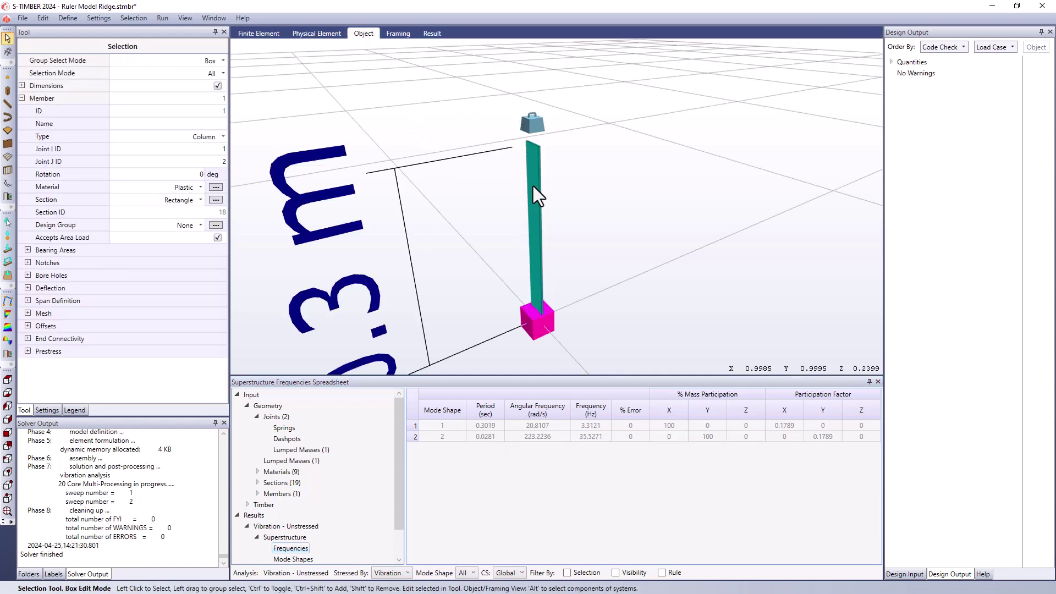
pyautogui.click(195, 200)
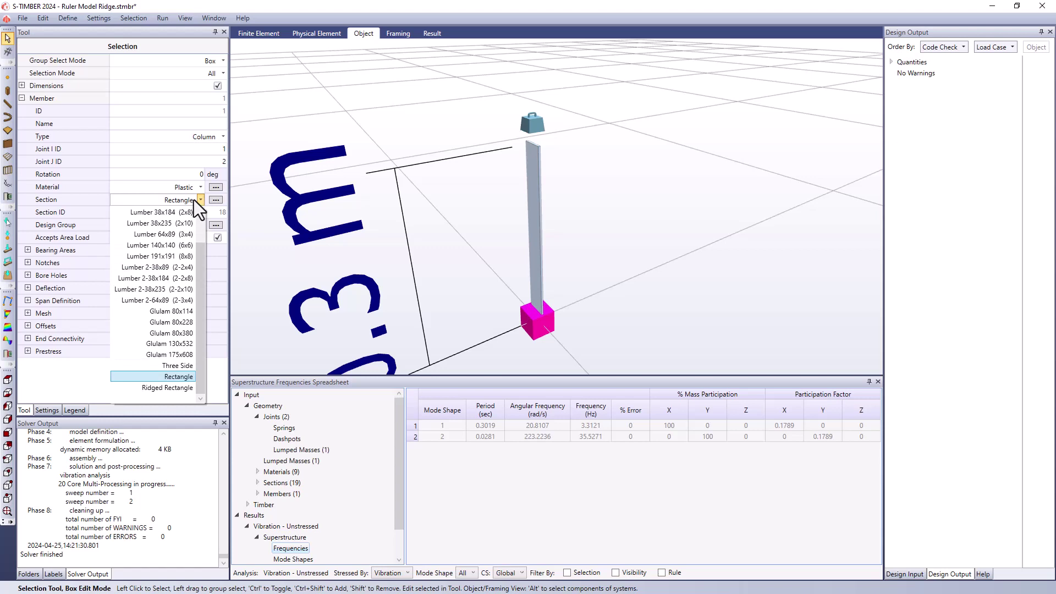
pyautogui.click(170, 388)
pyautogui.click(601, 188)
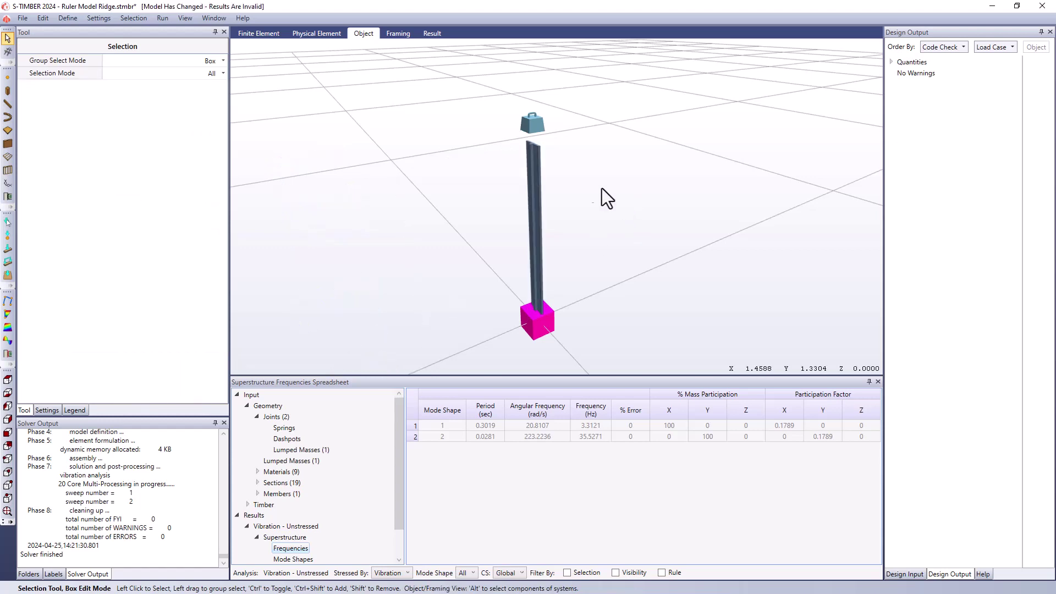
# Save and rerun the vibration analysis, discarding old results, giving modes at 6.315 and 34.253 Hz
pyautogui.click(162, 19)
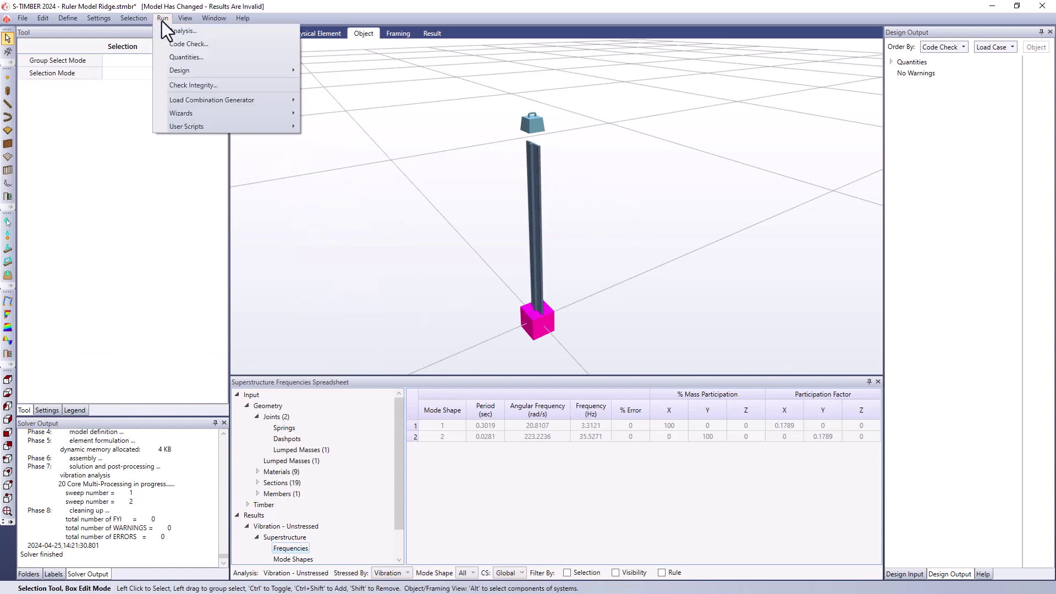
pyautogui.click(166, 29)
pyautogui.click(619, 390)
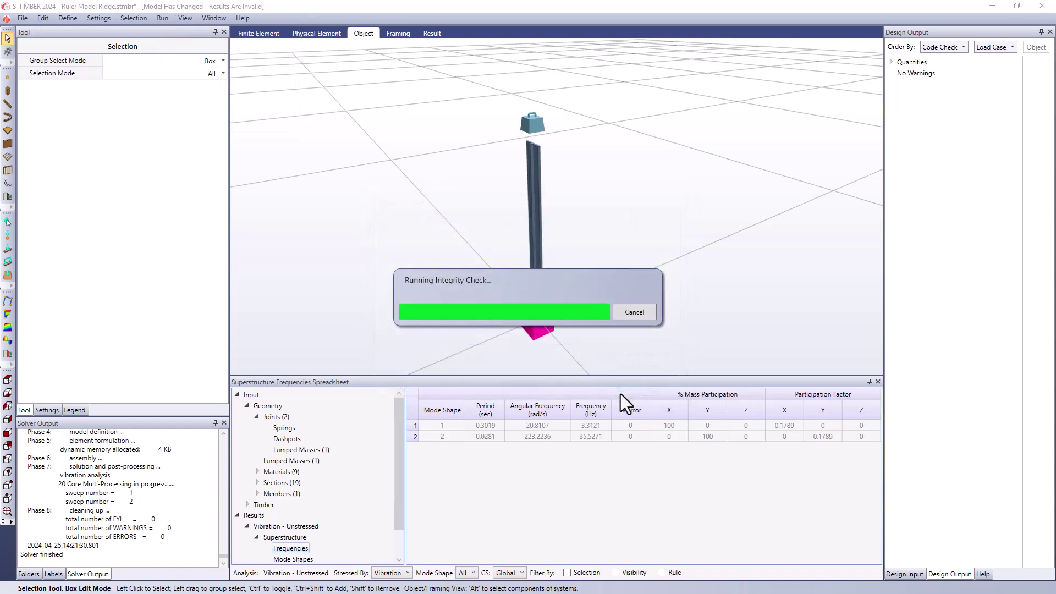
pyautogui.click(538, 340)
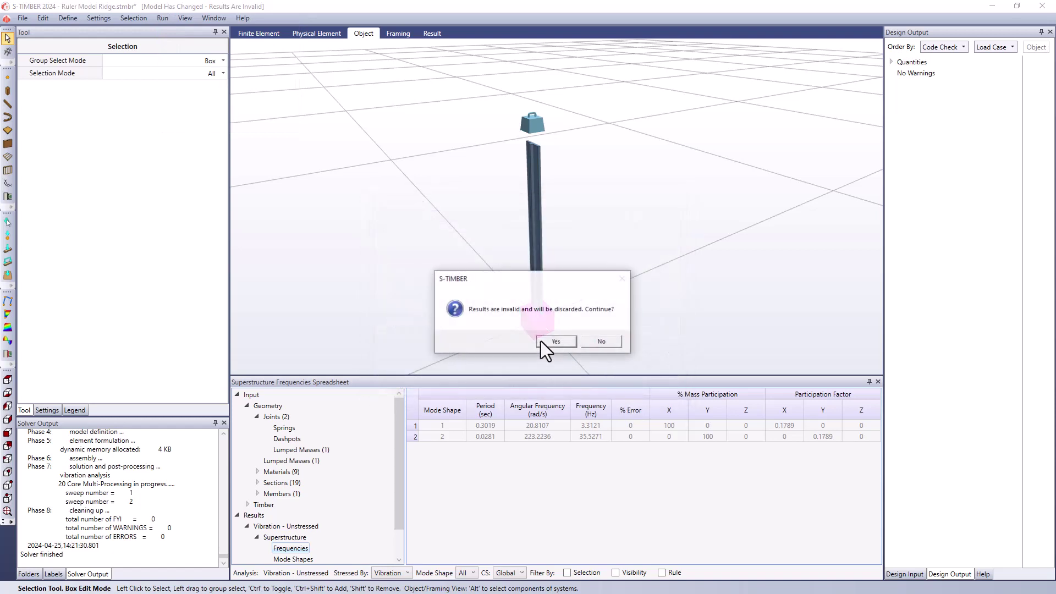
pyautogui.click(549, 345)
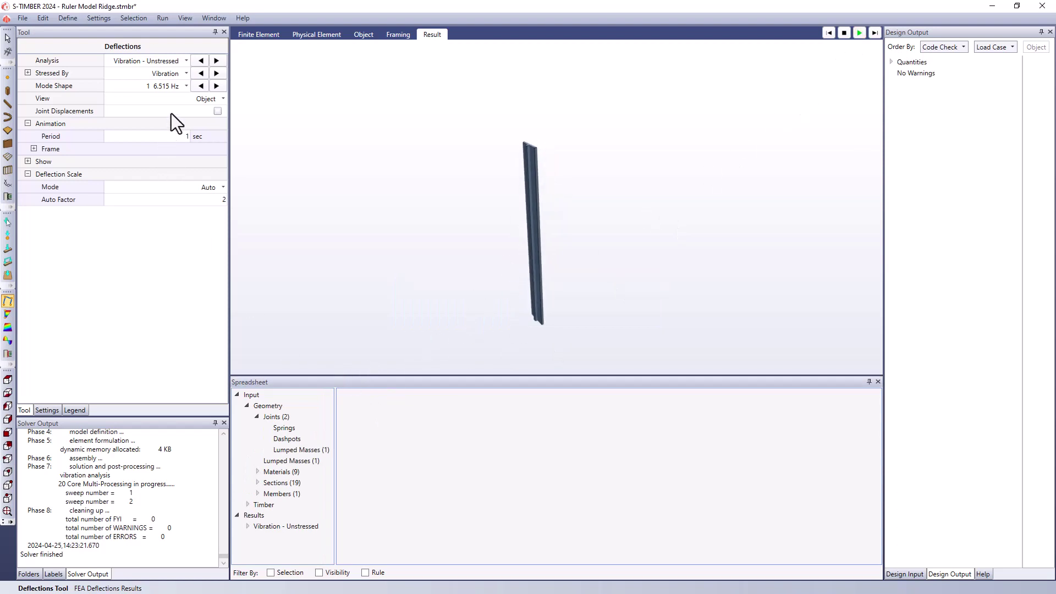
# Display mode 2 (34.253 Hz) and tabulate both Ridged Rectangle modes: 40.9363 and 215.2197 rad/s
pyautogui.click(186, 86)
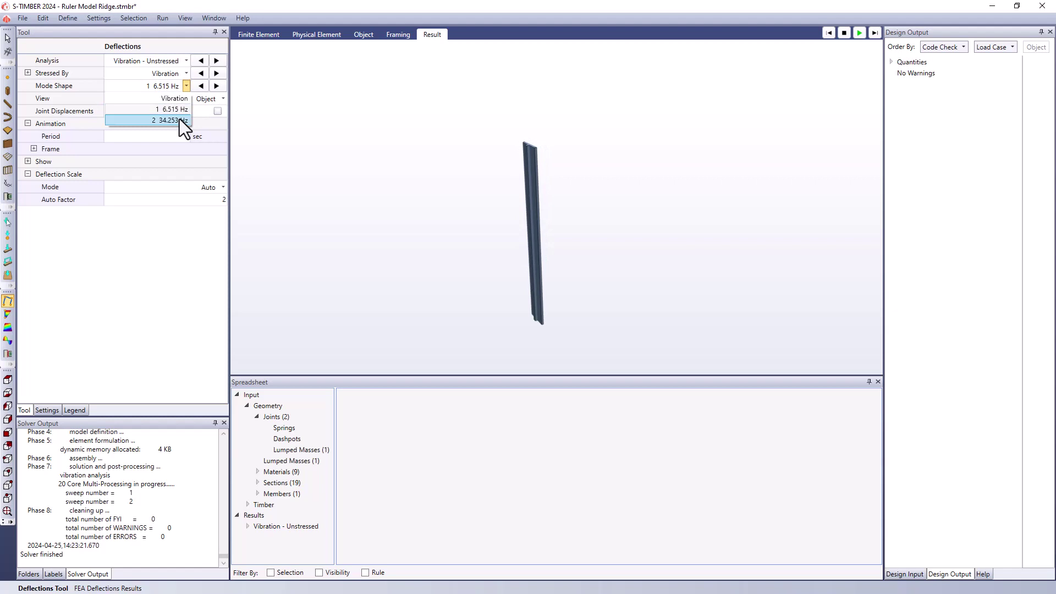
pyautogui.click(176, 120)
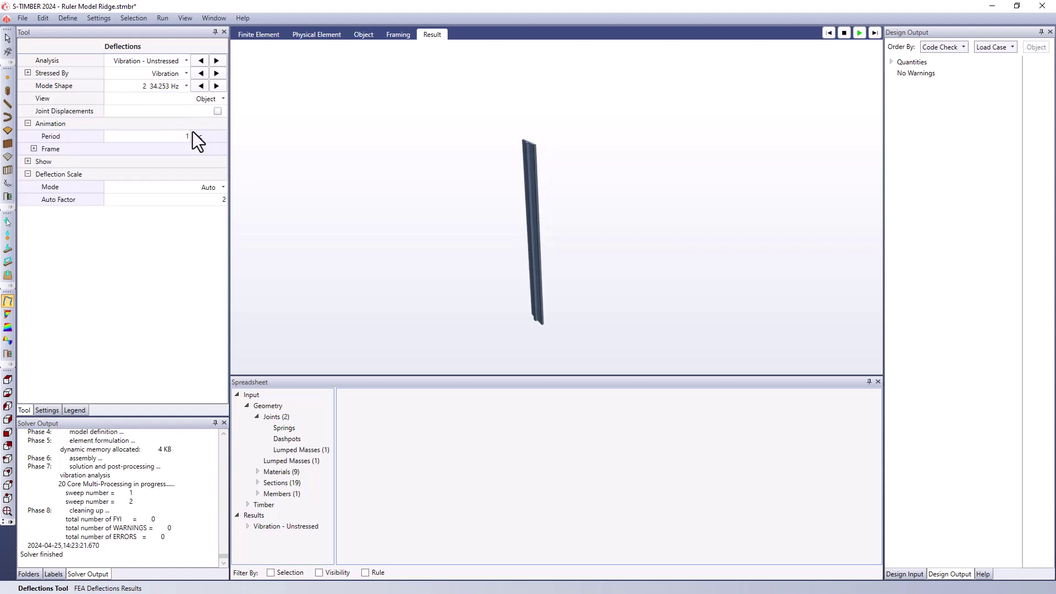
pyautogui.click(247, 526)
pyautogui.click(257, 538)
pyautogui.click(281, 549)
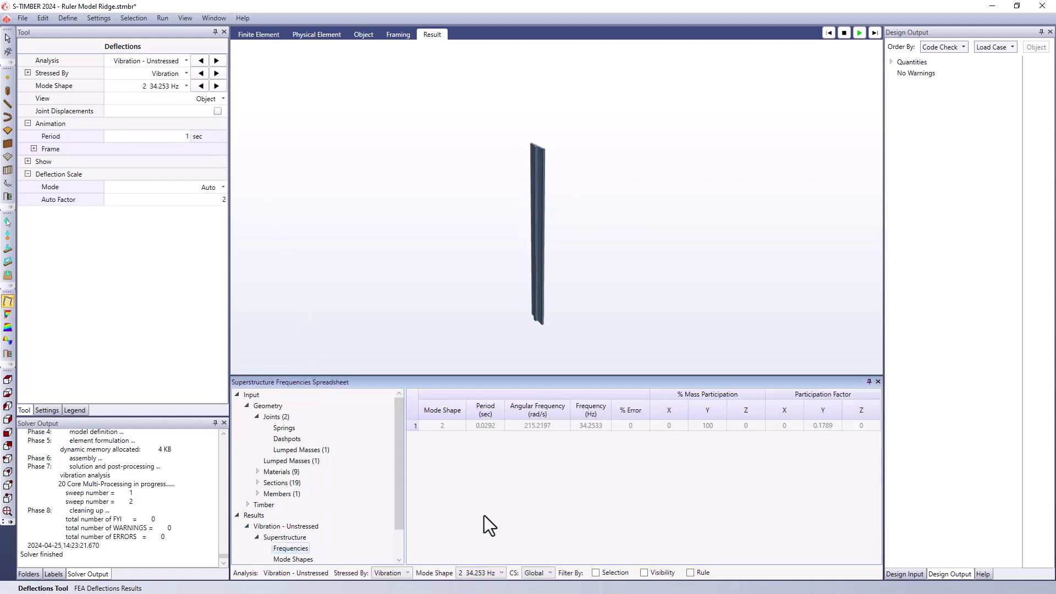
pyautogui.click(498, 573)
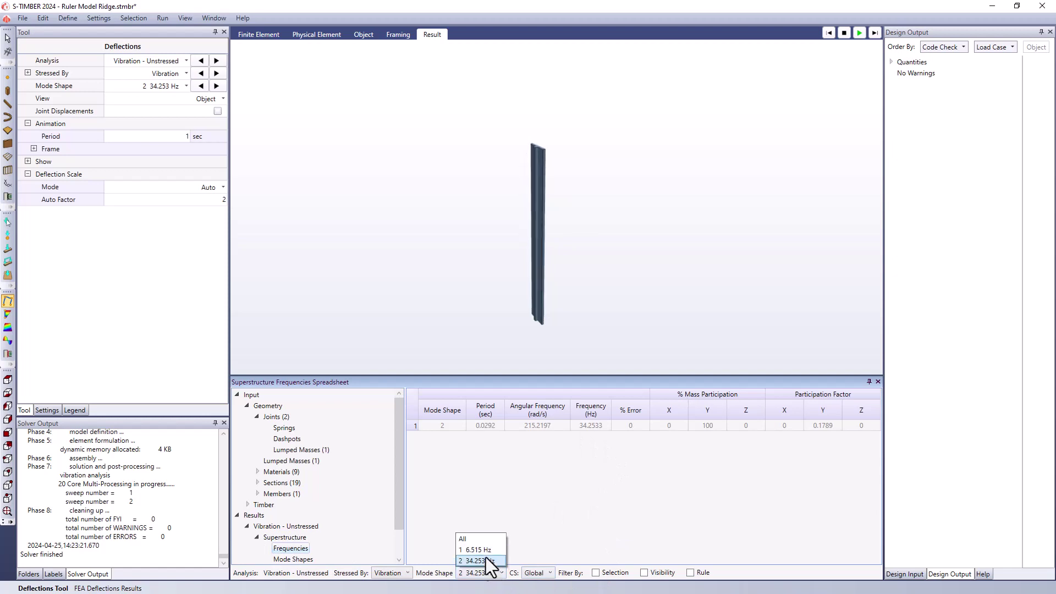
pyautogui.click(486, 541)
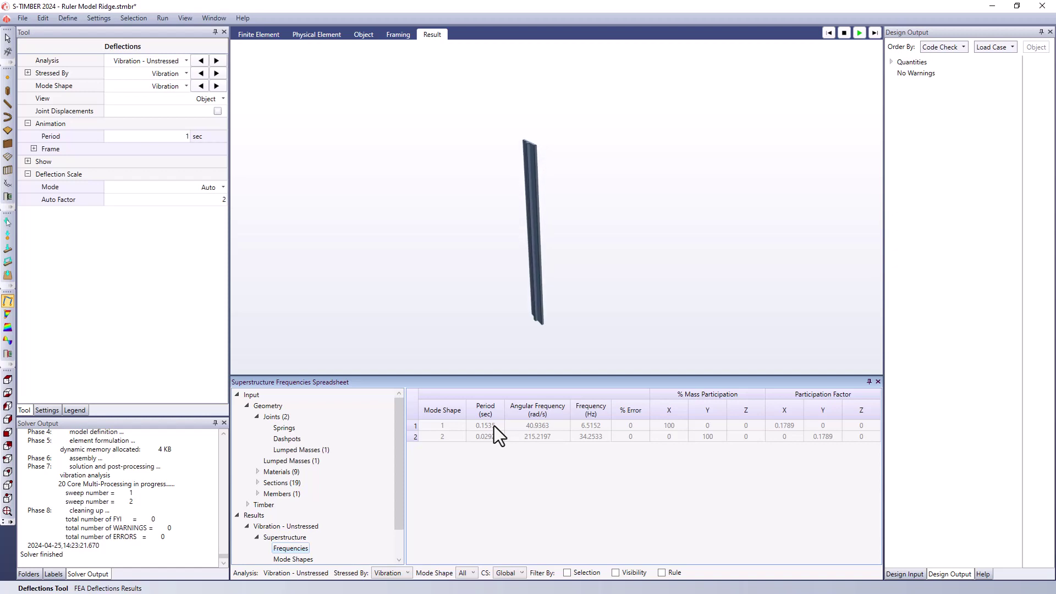
# Change the column's section to Three Side
pyautogui.click(8, 38)
pyautogui.click(531, 197)
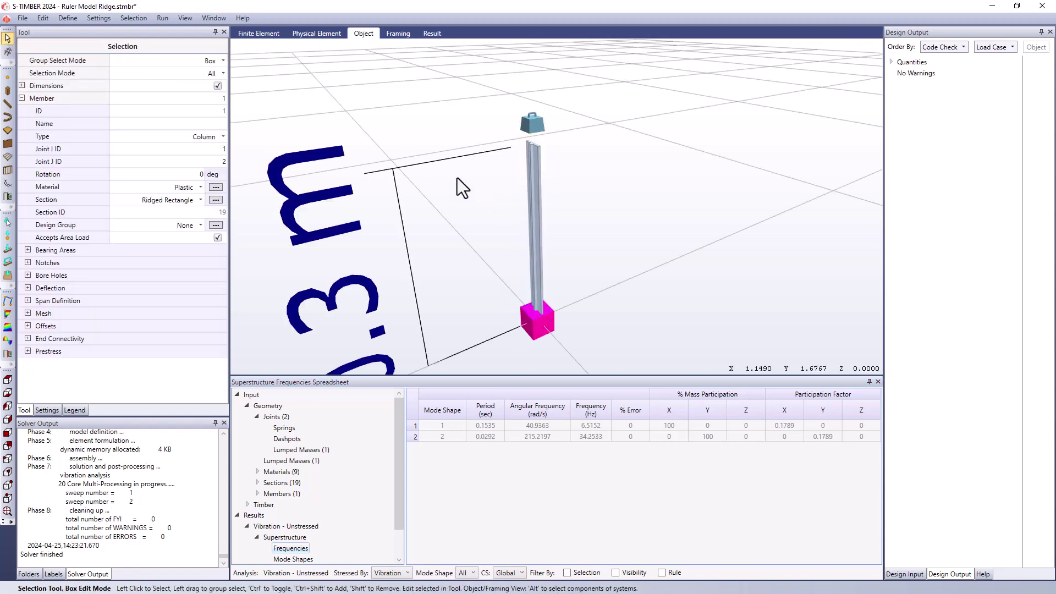
pyautogui.click(201, 200)
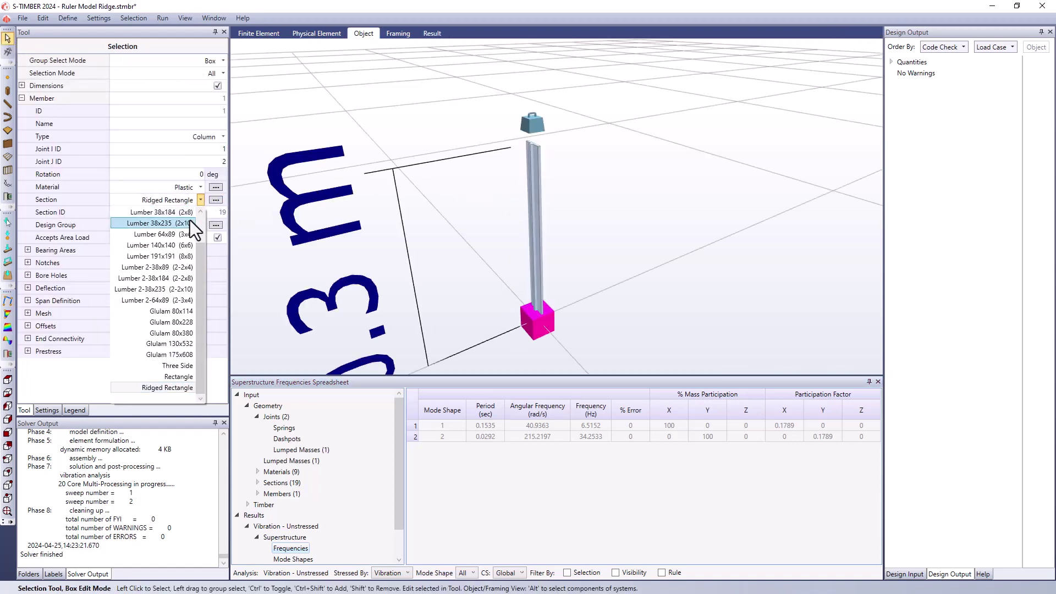
pyautogui.click(182, 367)
pyautogui.click(651, 213)
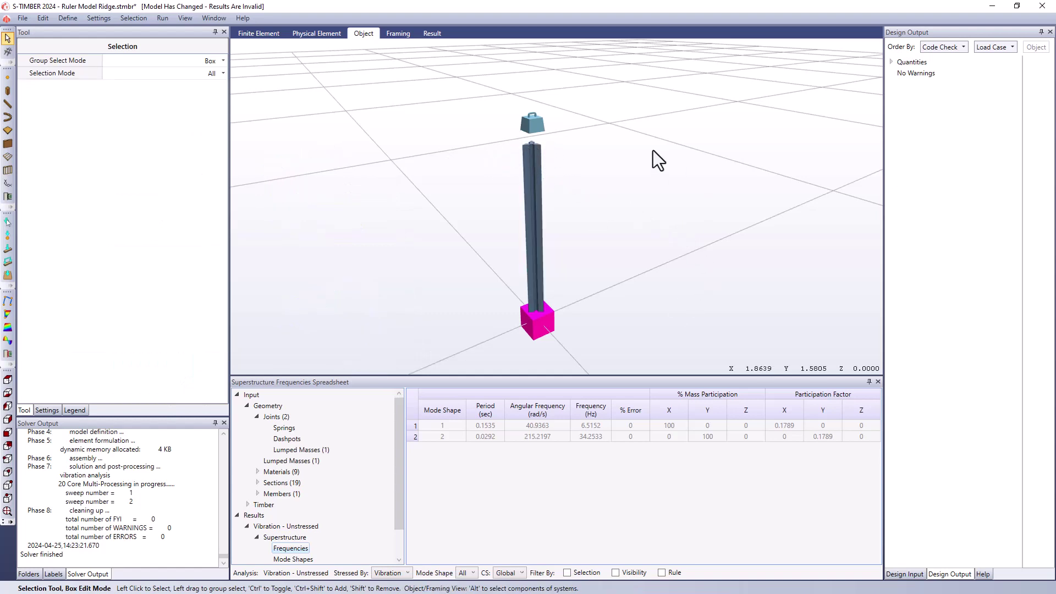
# Save the model and rerun the vibration analysis, discarding the outdated results
pyautogui.click(162, 18)
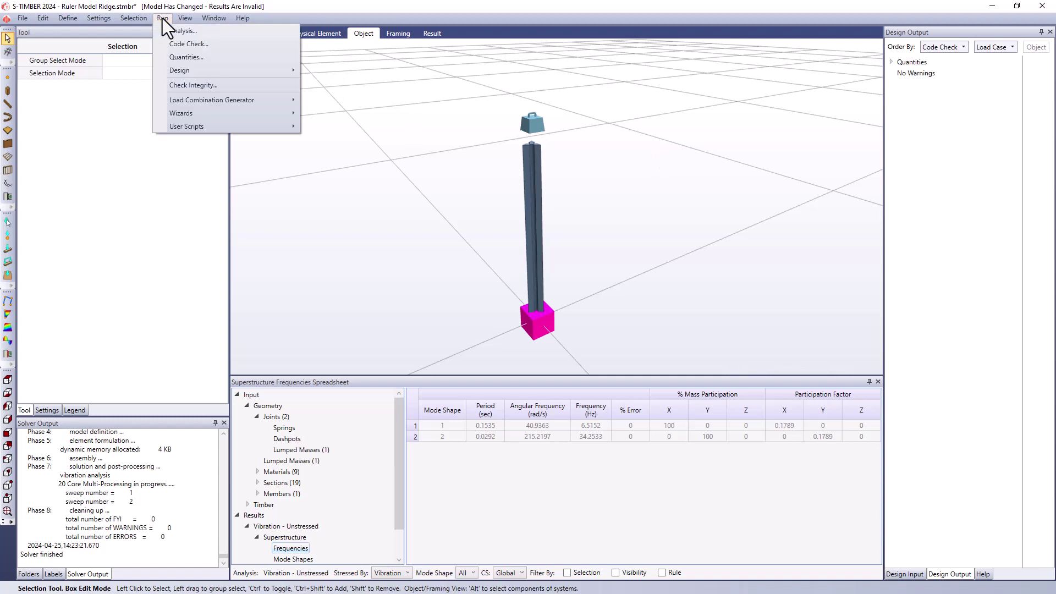
pyautogui.click(167, 29)
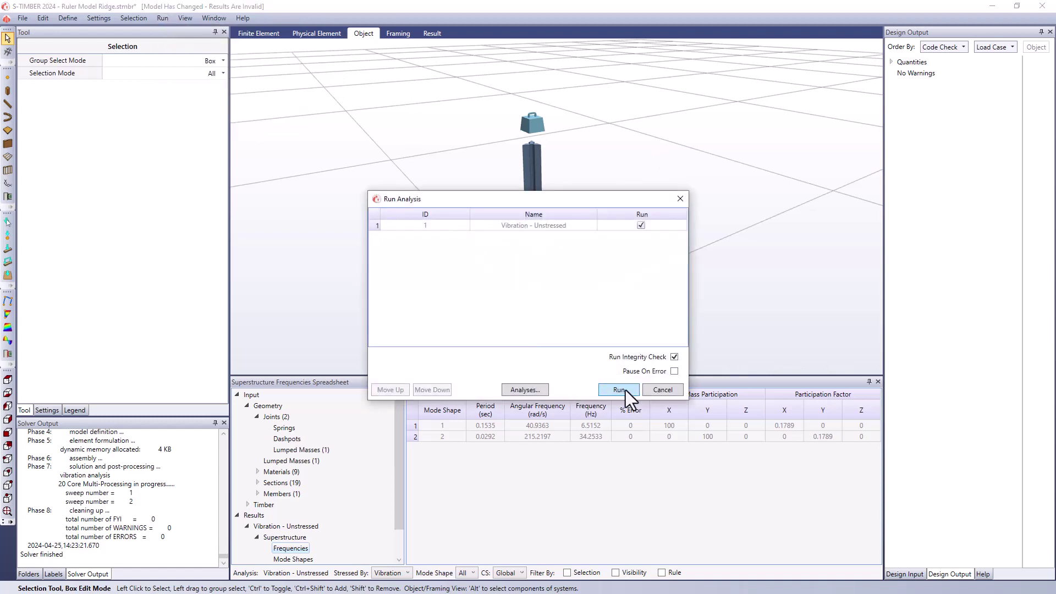
pyautogui.click(620, 390)
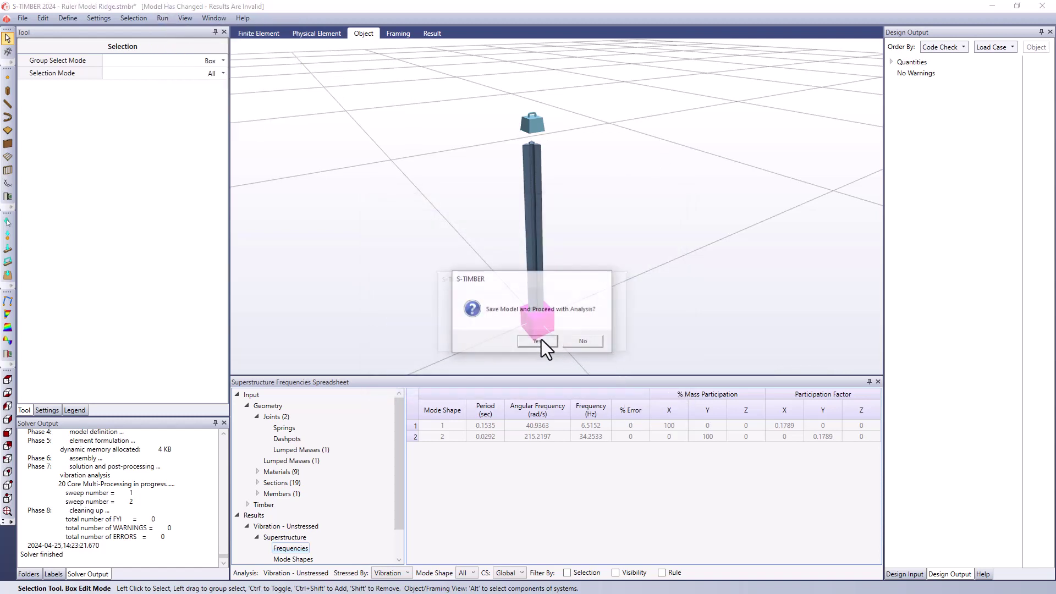
pyautogui.click(541, 339)
pyautogui.click(544, 338)
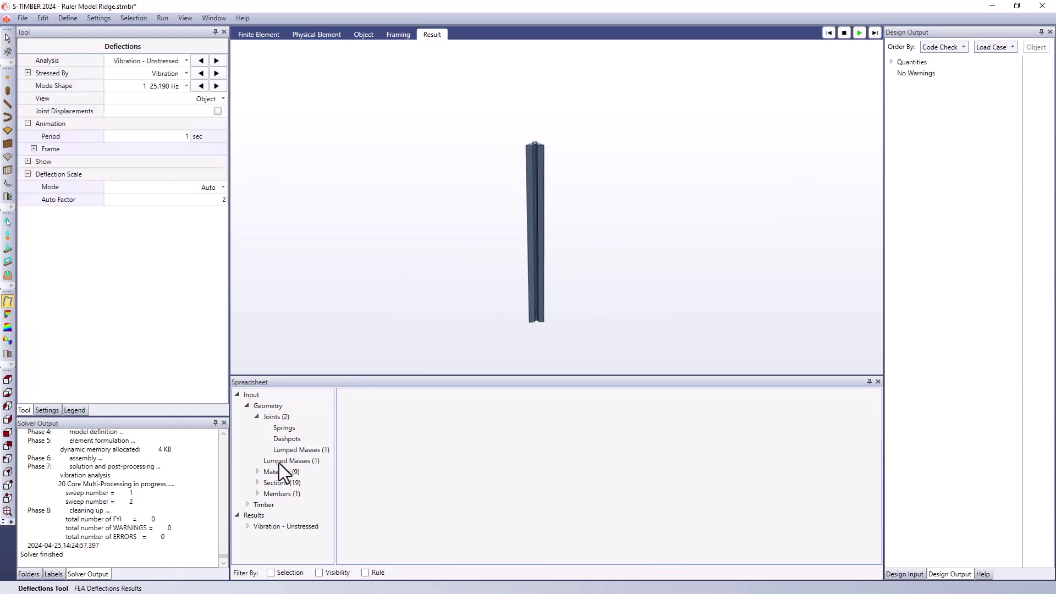
# Tabulate both Three Side modes at 158.276 rad/s (25.190 Hz), then show the Finite Element view
pyautogui.click(248, 526)
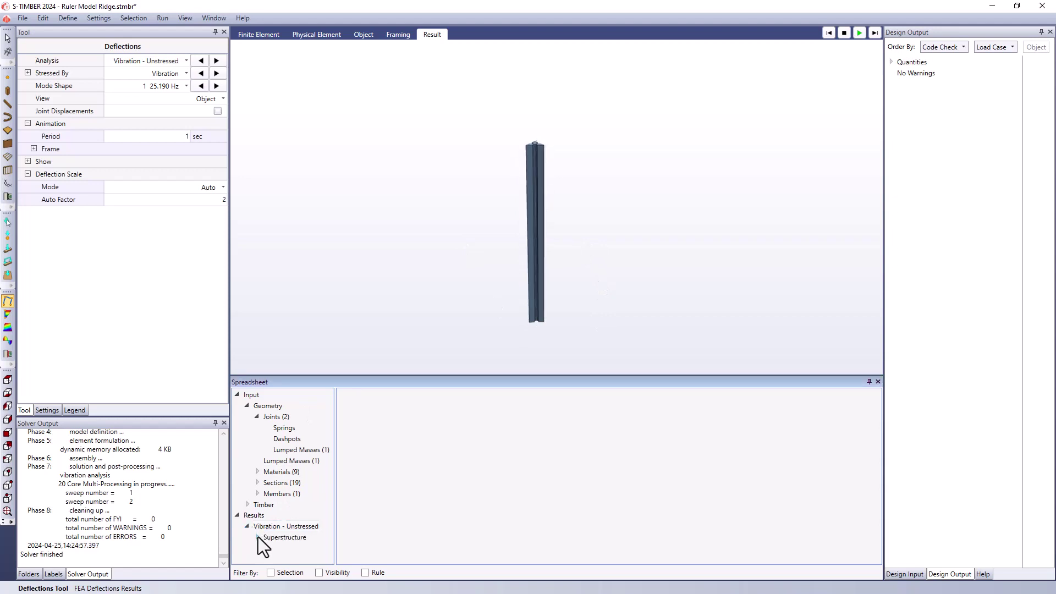
pyautogui.click(258, 538)
pyautogui.click(282, 548)
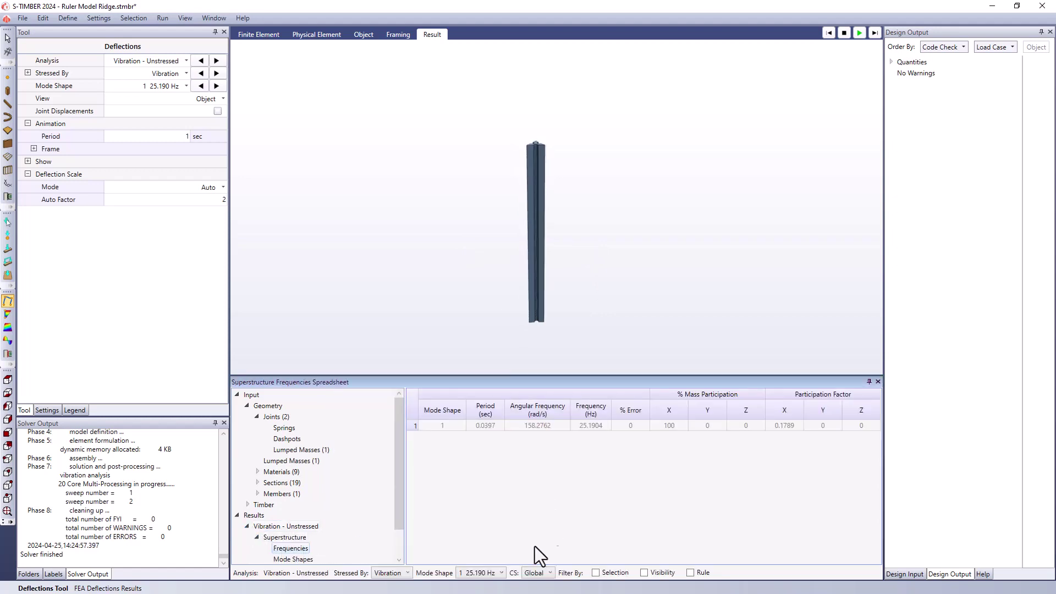
pyautogui.click(489, 577)
pyautogui.click(489, 540)
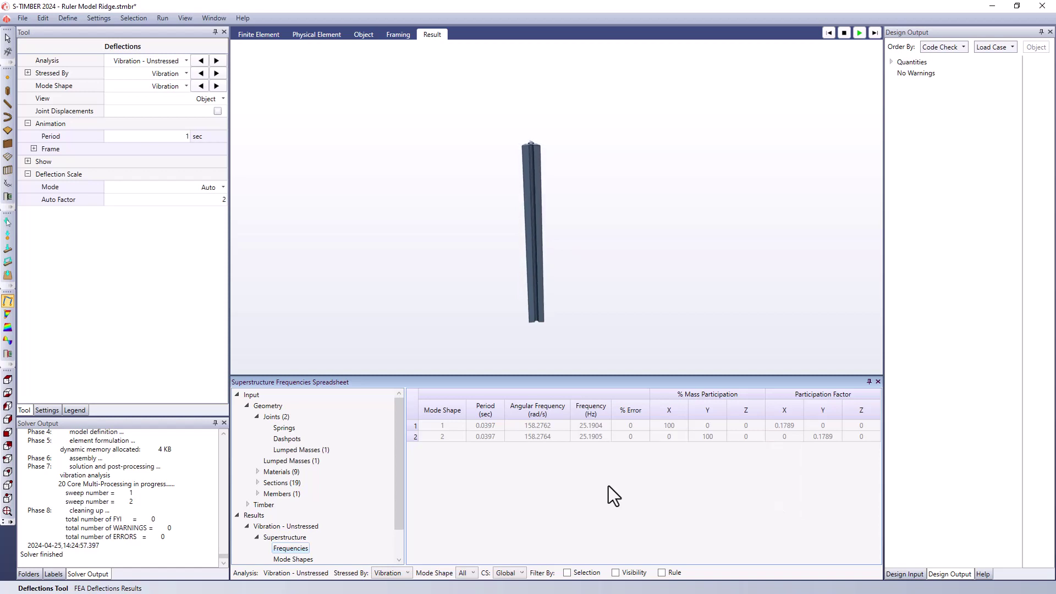
pyautogui.click(278, 33)
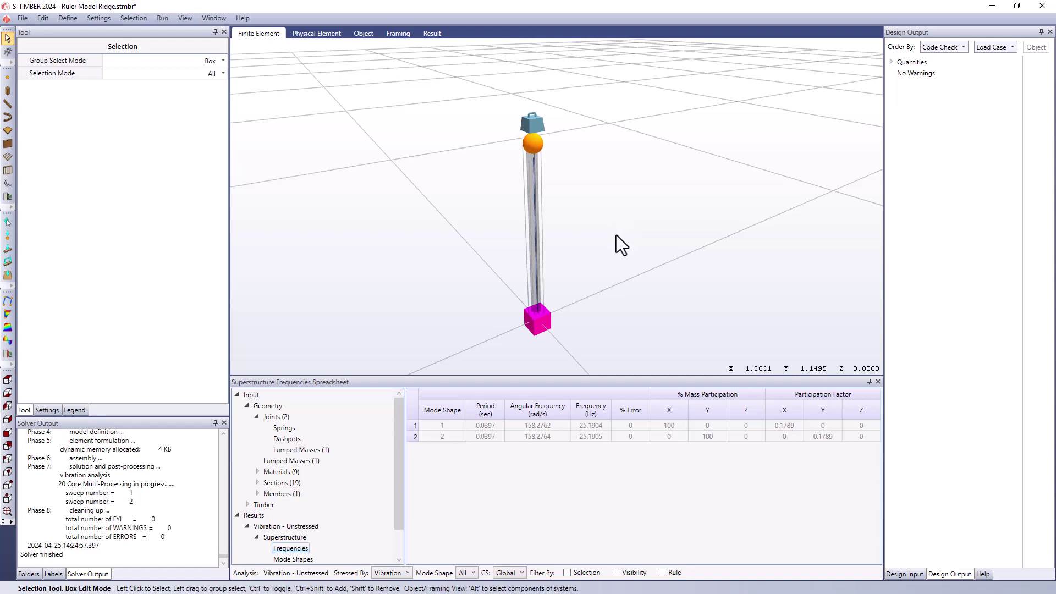
# On the Object tab, switch the column's section to Rectangle
pyautogui.click(364, 34)
pyautogui.click(529, 197)
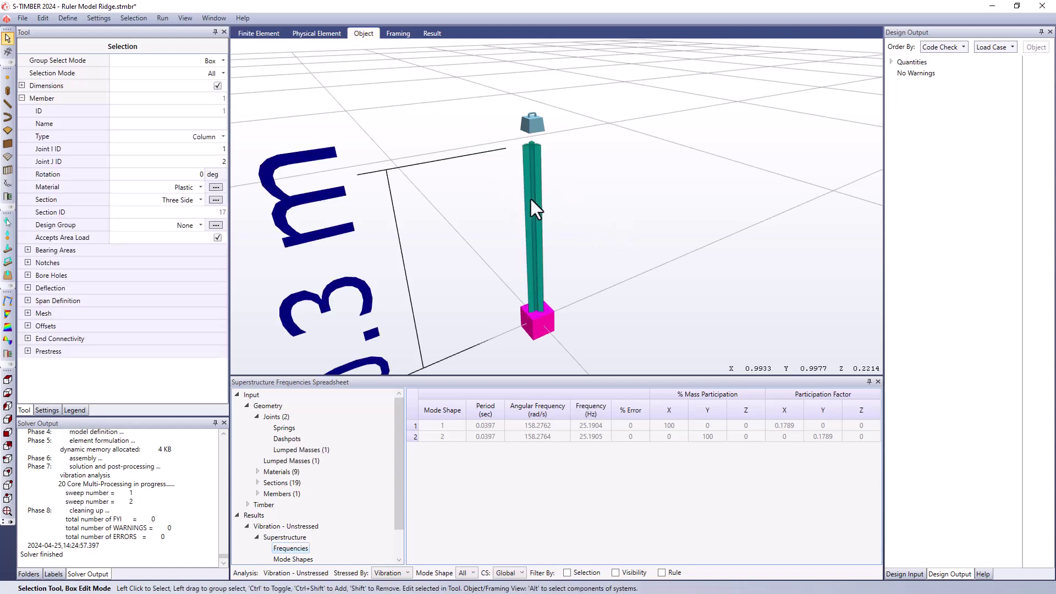
pyautogui.click(200, 200)
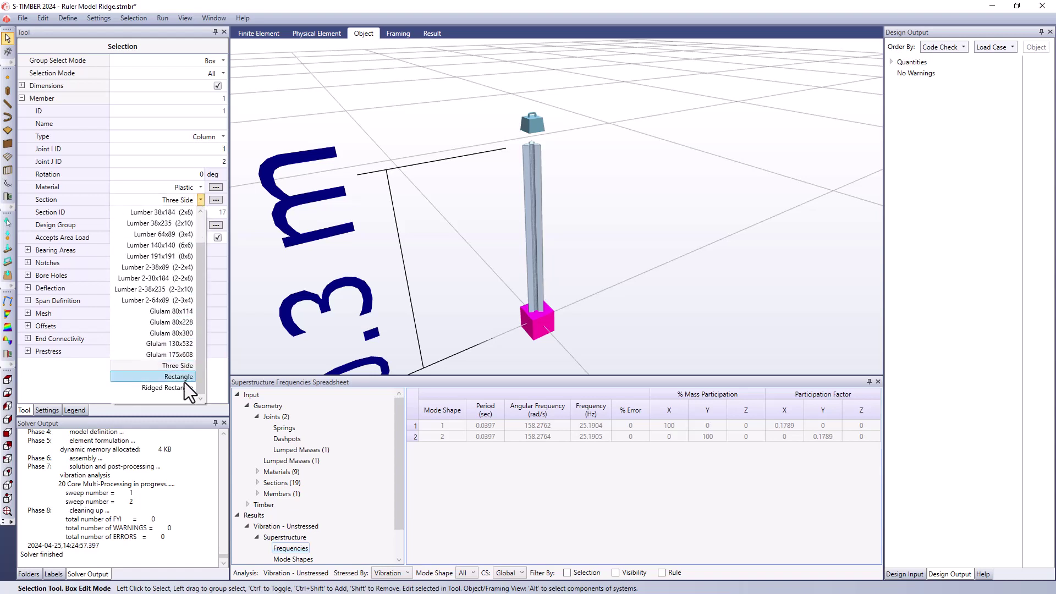
pyautogui.click(183, 382)
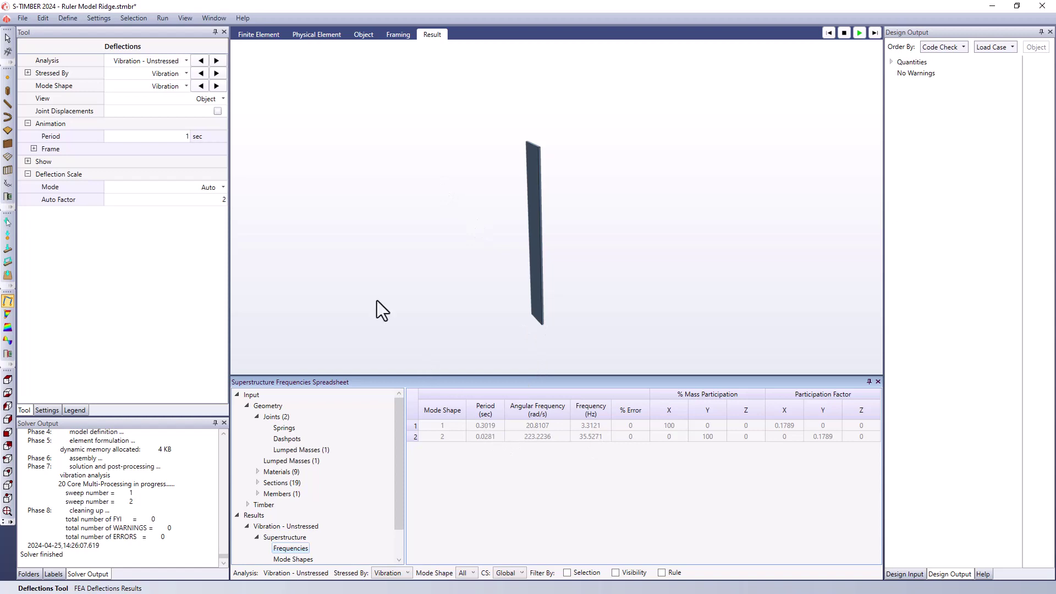
pyautogui.click(166, 86)
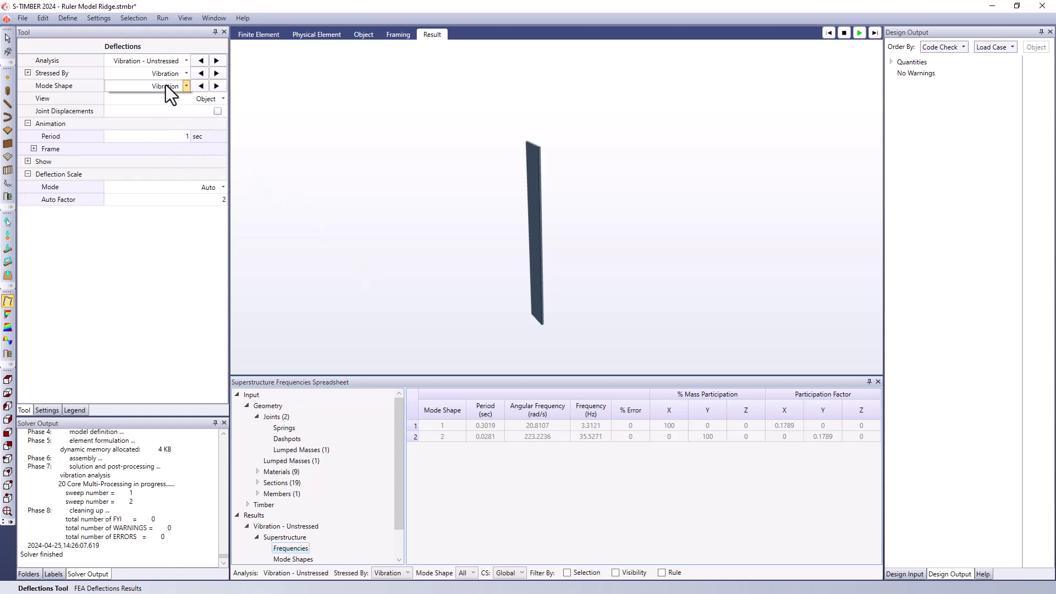
pyautogui.click(165, 106)
pyautogui.click(156, 87)
pyautogui.click(164, 119)
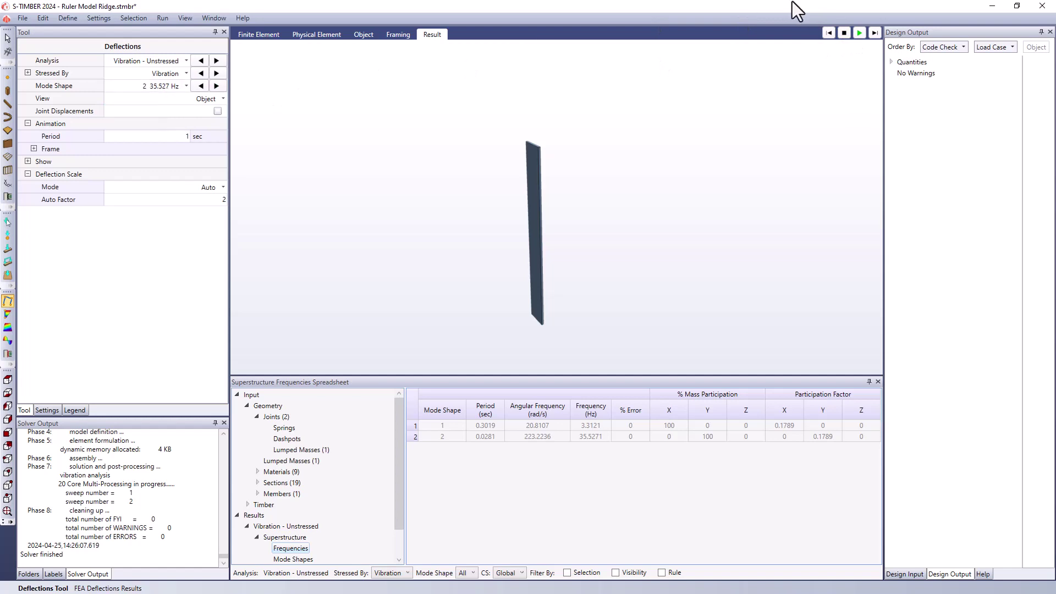
pyautogui.click(860, 33)
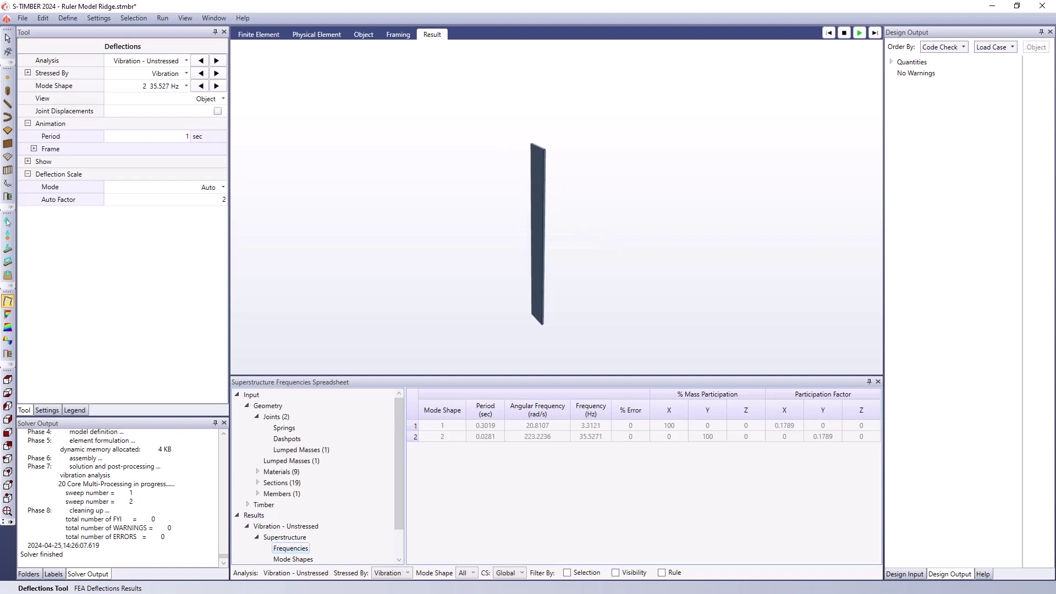
pyautogui.hotkey('alt', 'Tab')
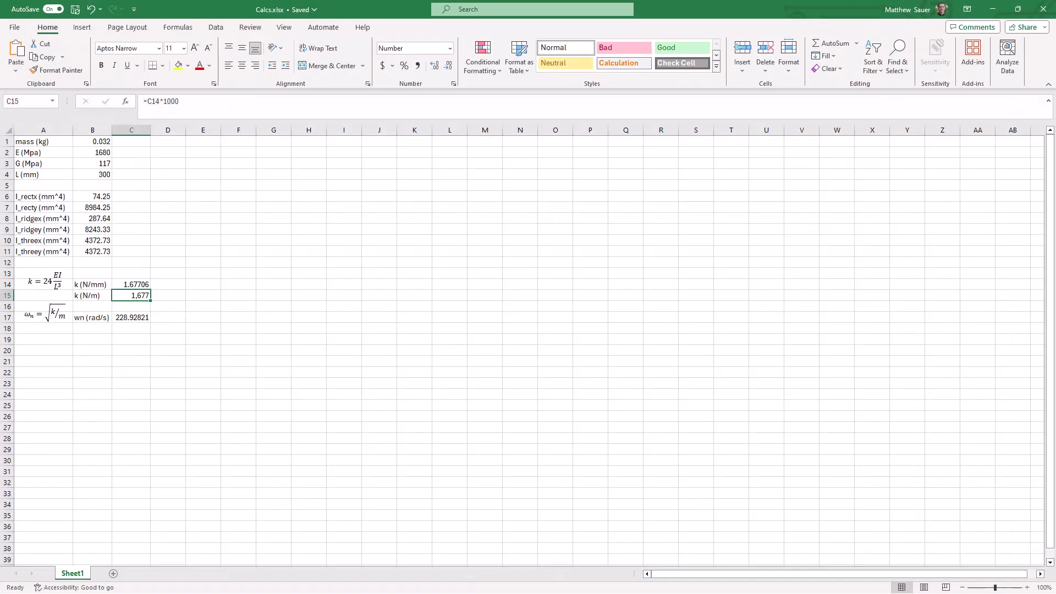
pyautogui.click(146, 318)
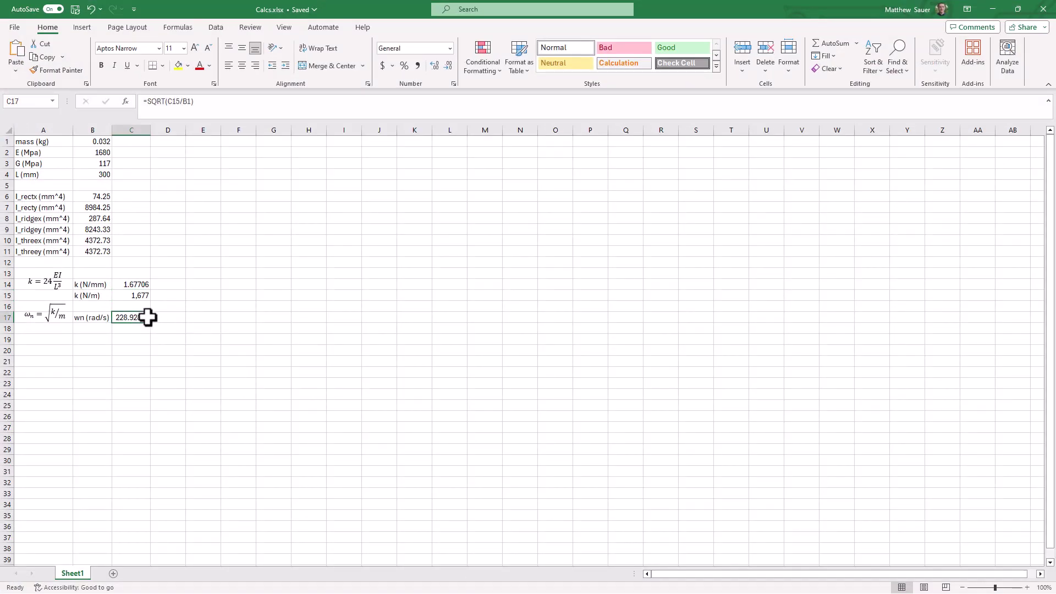
pyautogui.click(993, 9)
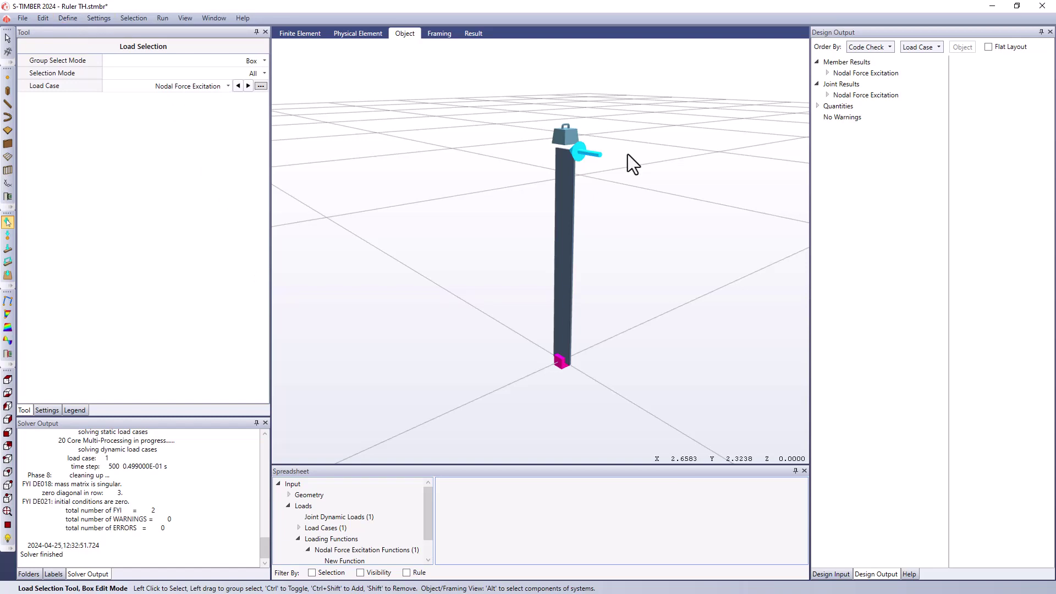
# Show the top joint's dynamic load table, scrolled to its 0.01 m Ty initial displacement
pyautogui.click(583, 154)
pyautogui.click(605, 177)
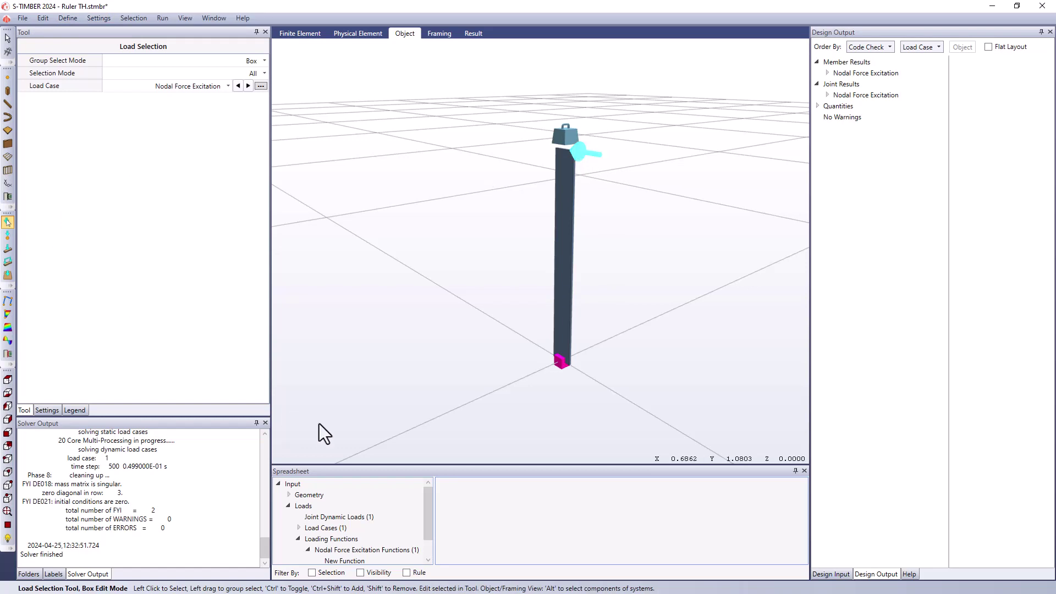
pyautogui.click(339, 517)
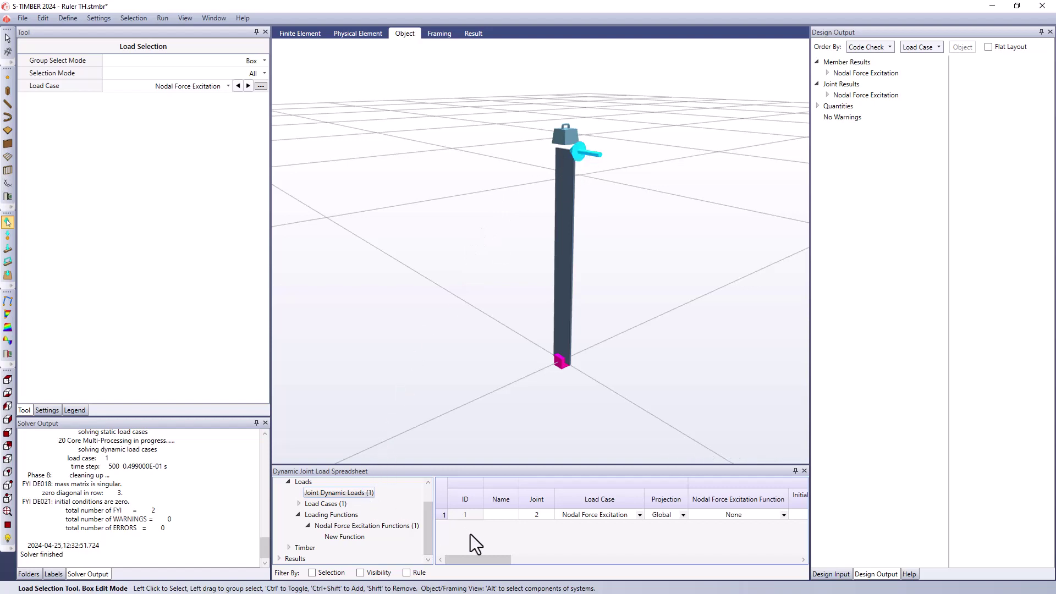
pyautogui.moveTo(505, 571); pyautogui.dragTo(515, 570)
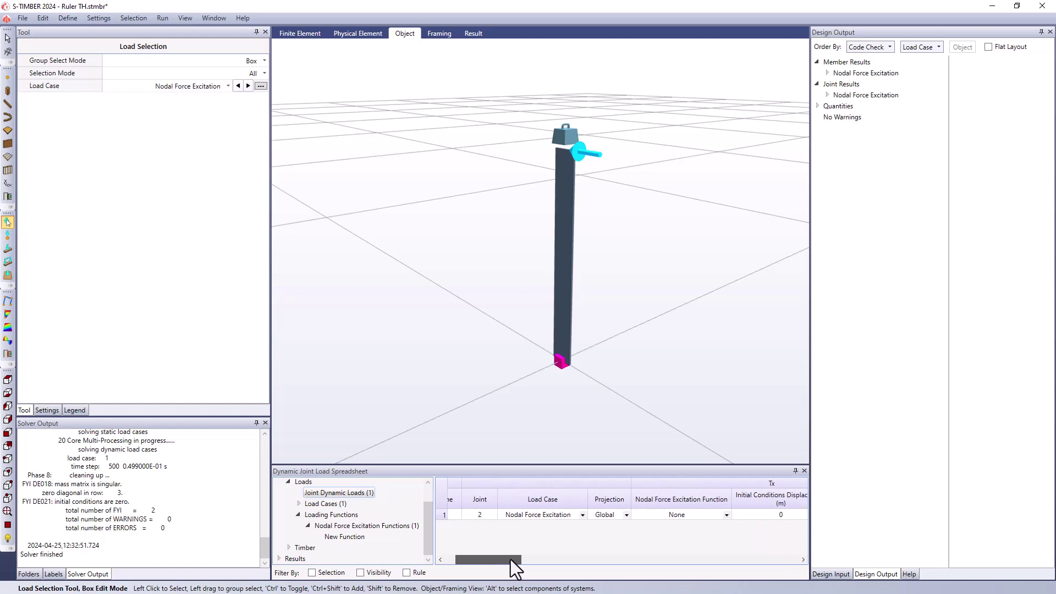
pyautogui.moveTo(511, 559); pyautogui.dragTo(592, 560)
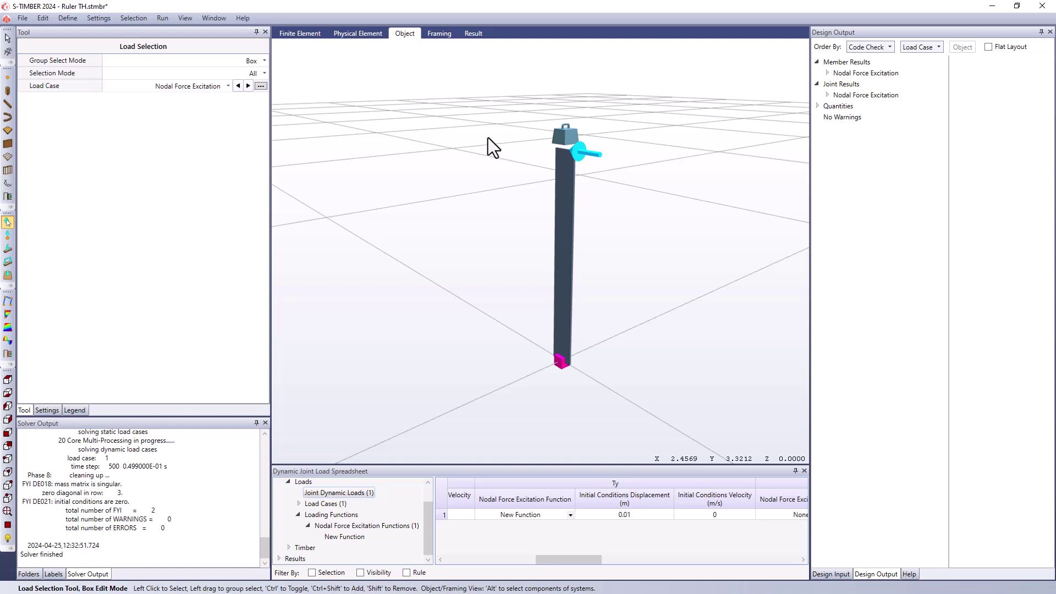
# Review the 500-step, 0.0001 s time-history job, then save and run the analysis
pyautogui.click(163, 18)
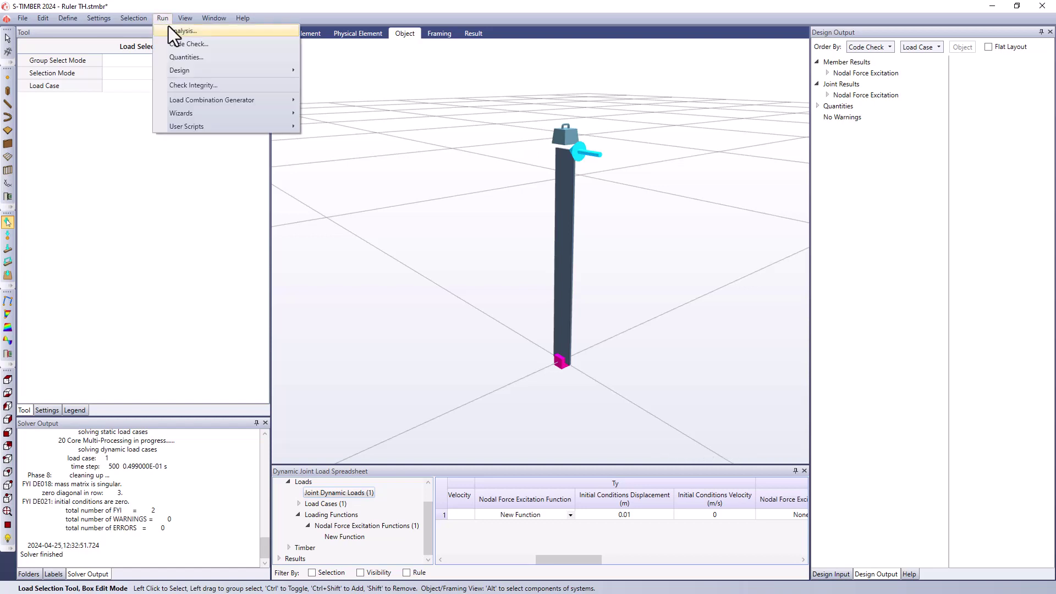
pyautogui.click(185, 32)
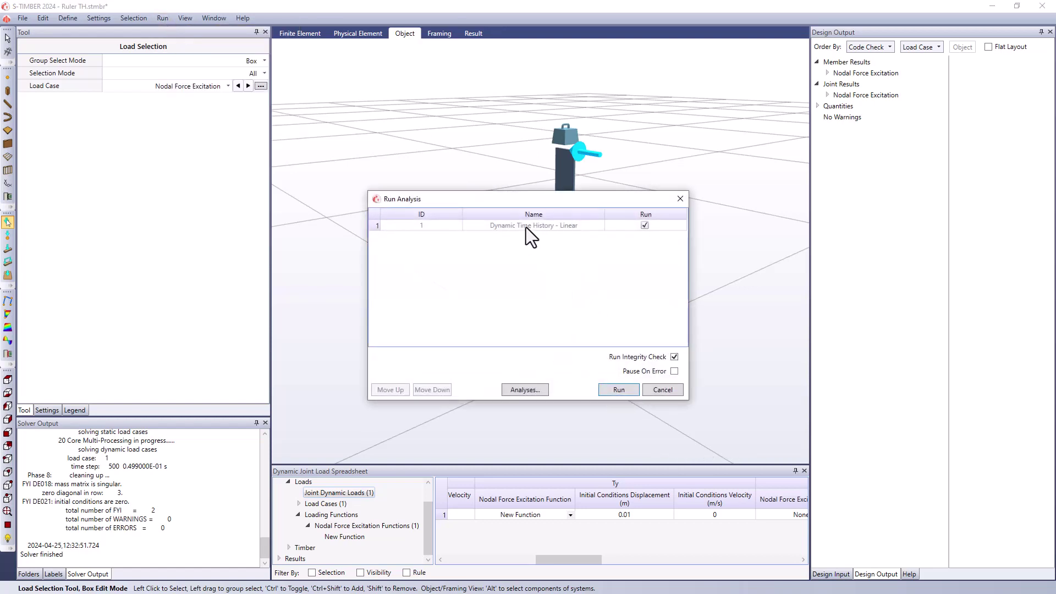
pyautogui.click(534, 389)
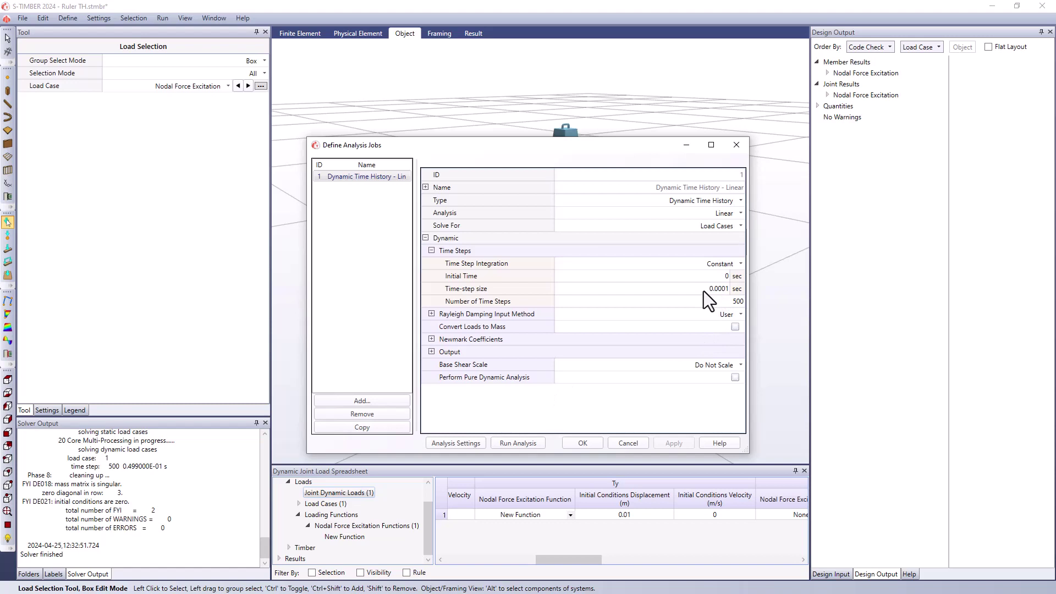
pyautogui.click(581, 444)
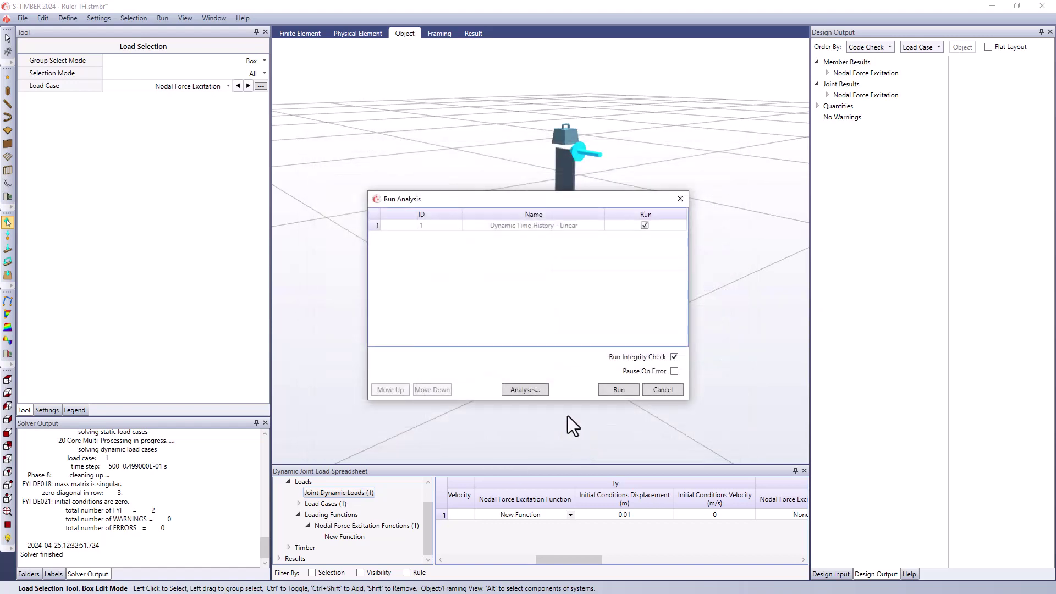
pyautogui.click(618, 390)
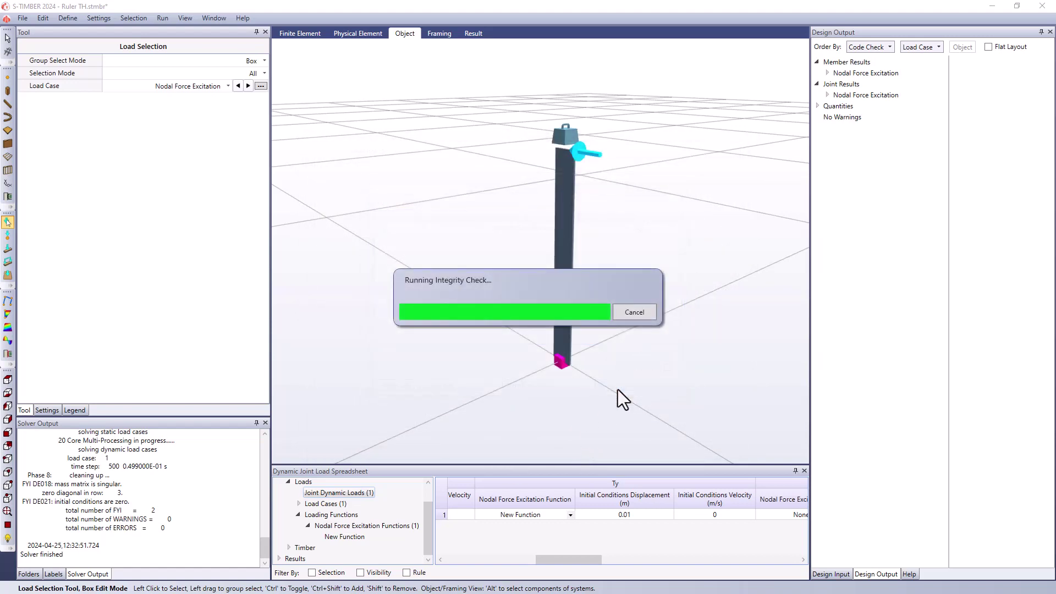
pyautogui.click(569, 341)
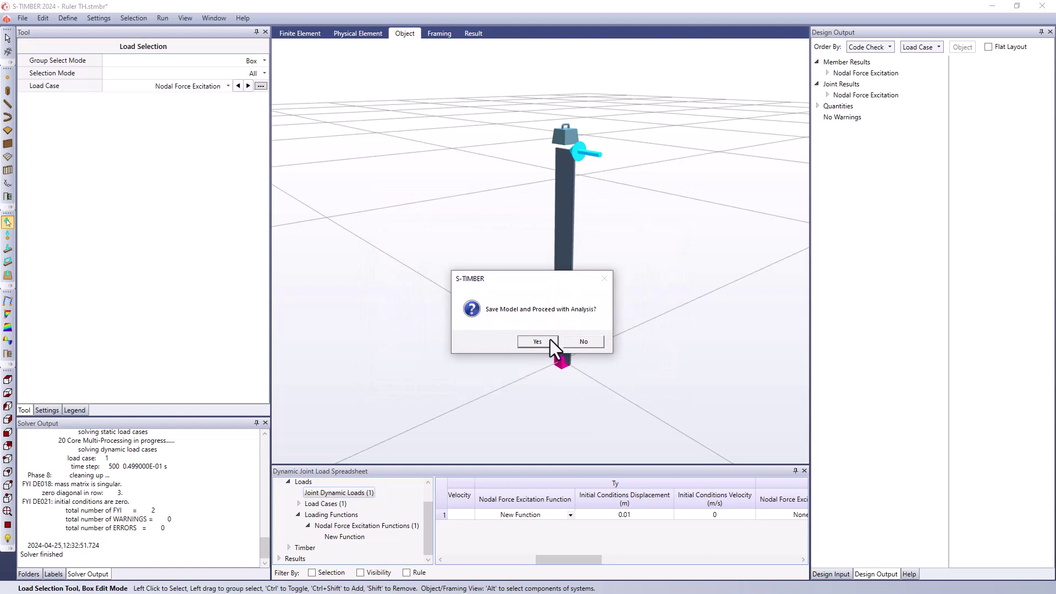
pyautogui.click(543, 341)
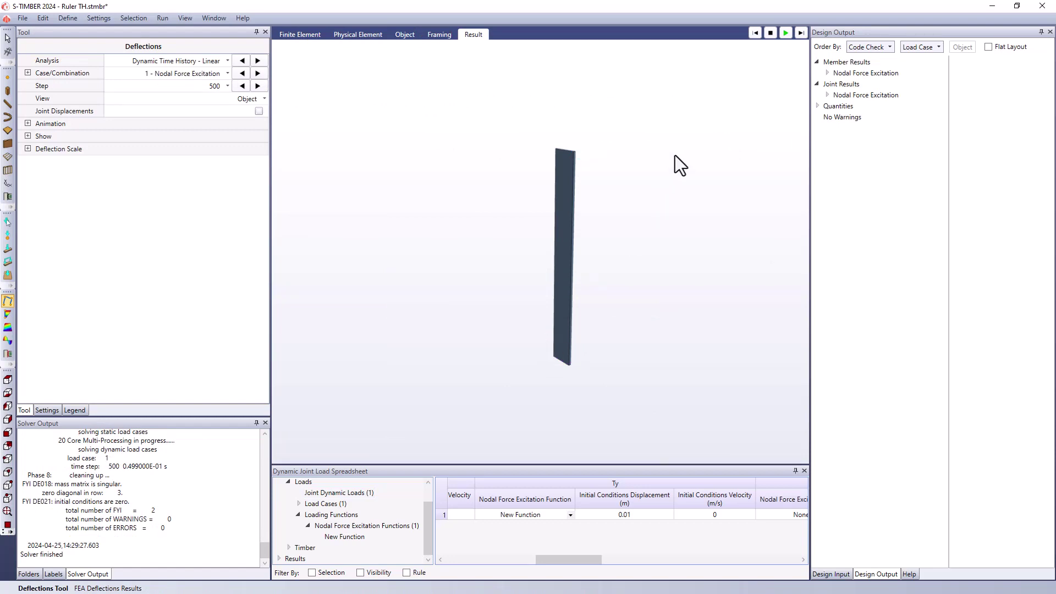
# Play the deflection animation and widen the Design Output panel to the left
pyautogui.click(785, 33)
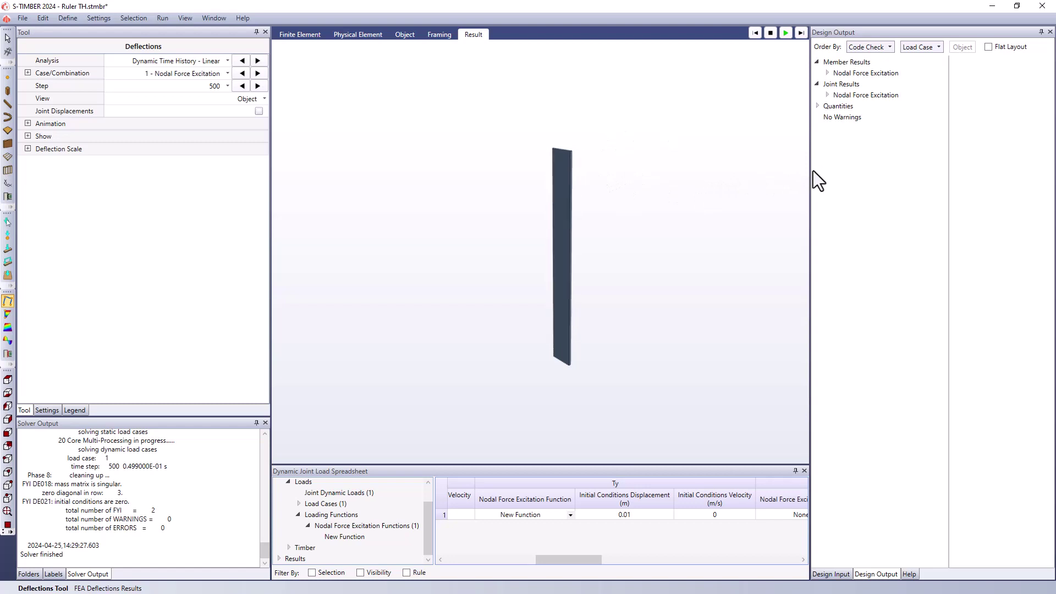
pyautogui.moveTo(809, 169); pyautogui.dragTo(533, 185)
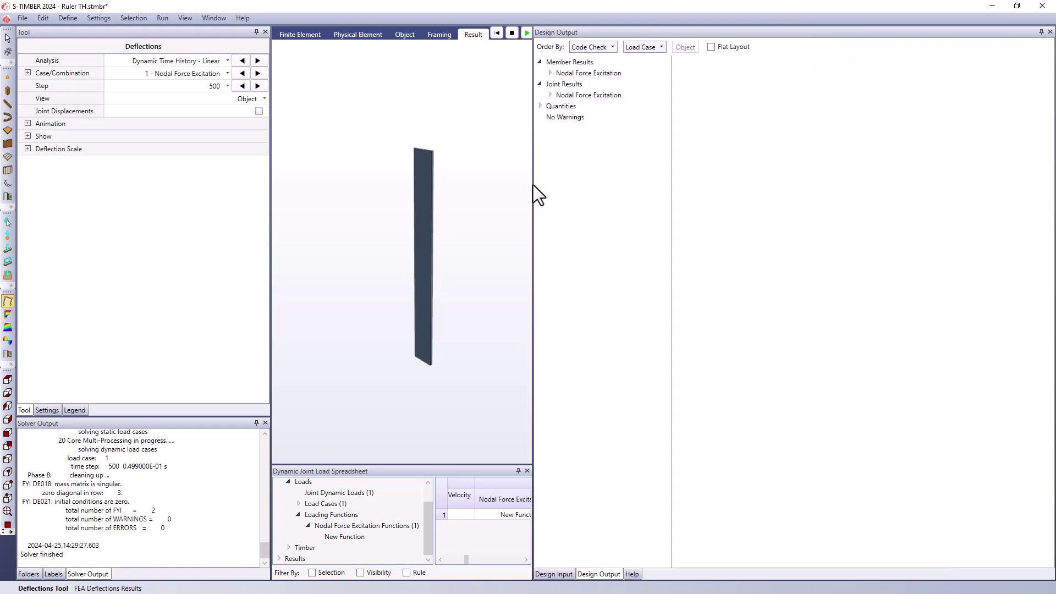
# Show Joint 2's displacement history and mark the 9.9994 mm peak at 0.0282 s
pyautogui.click(551, 95)
pyautogui.click(572, 117)
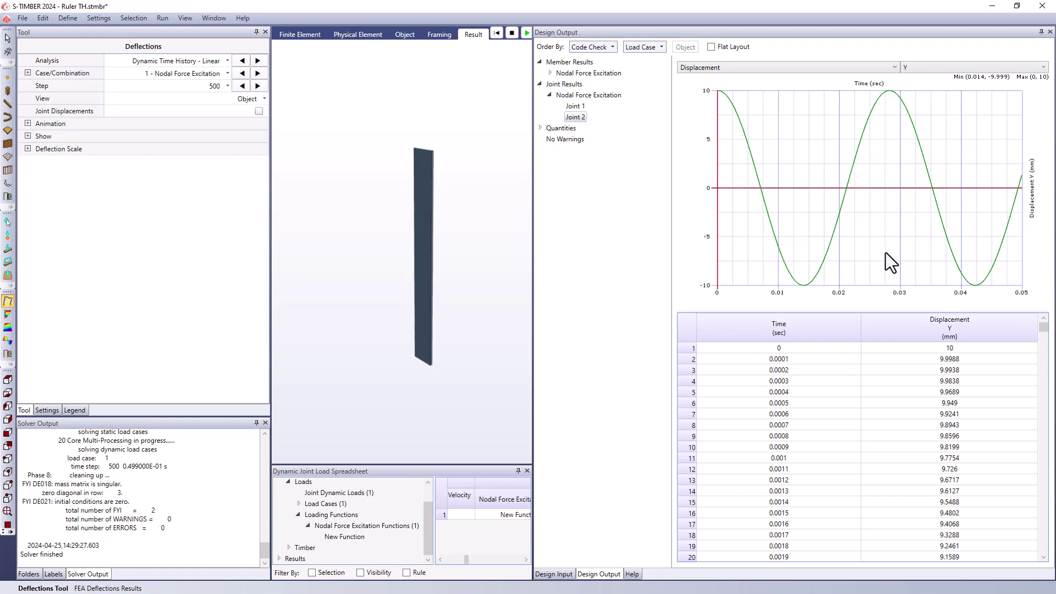
pyautogui.scroll(-20, 958, 421)
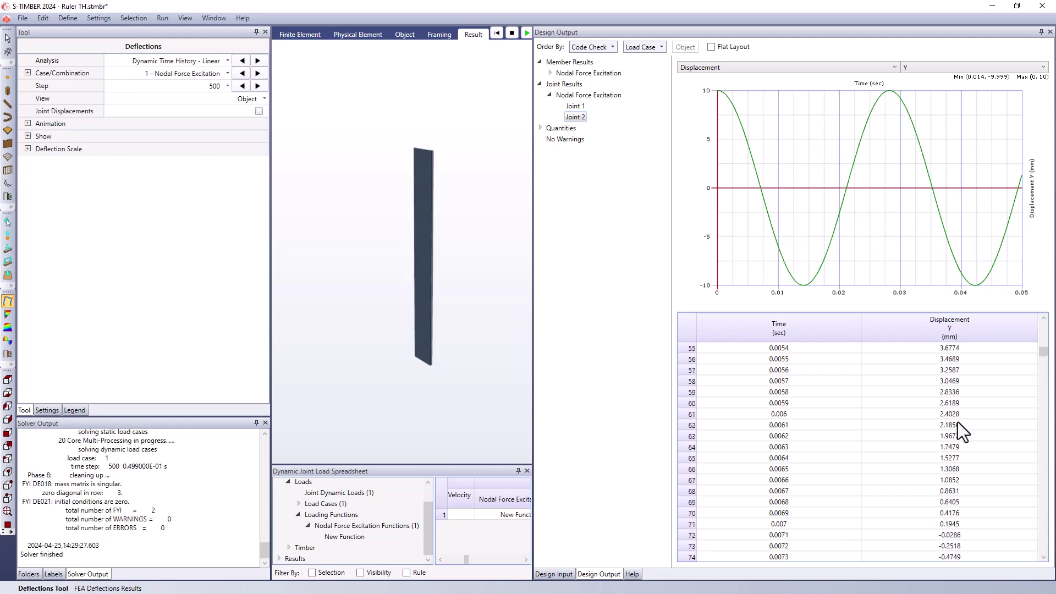
pyautogui.scroll(-20, 954, 428)
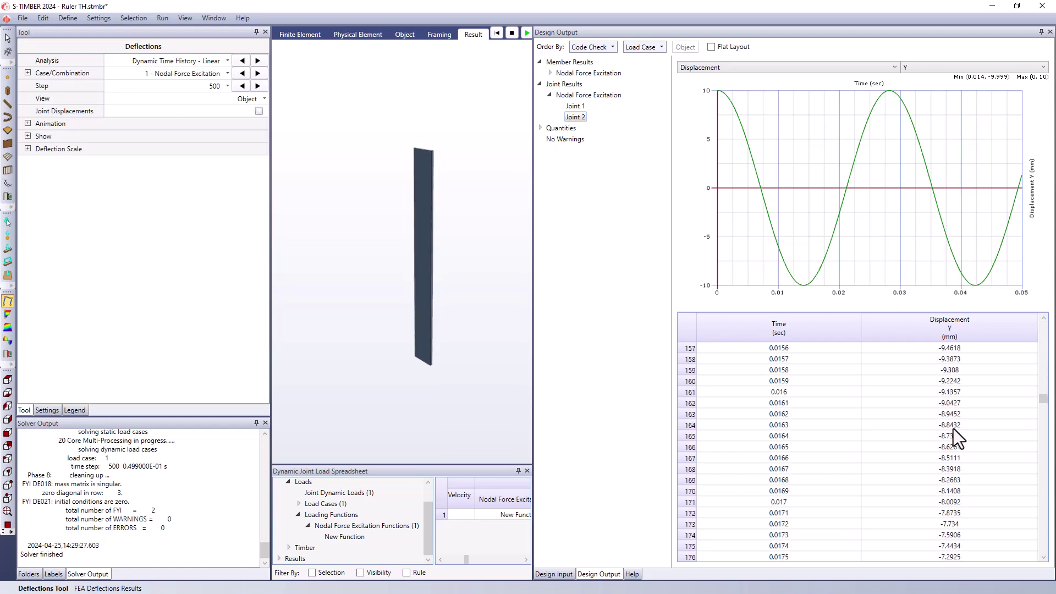
pyautogui.scroll(-20, 949, 432)
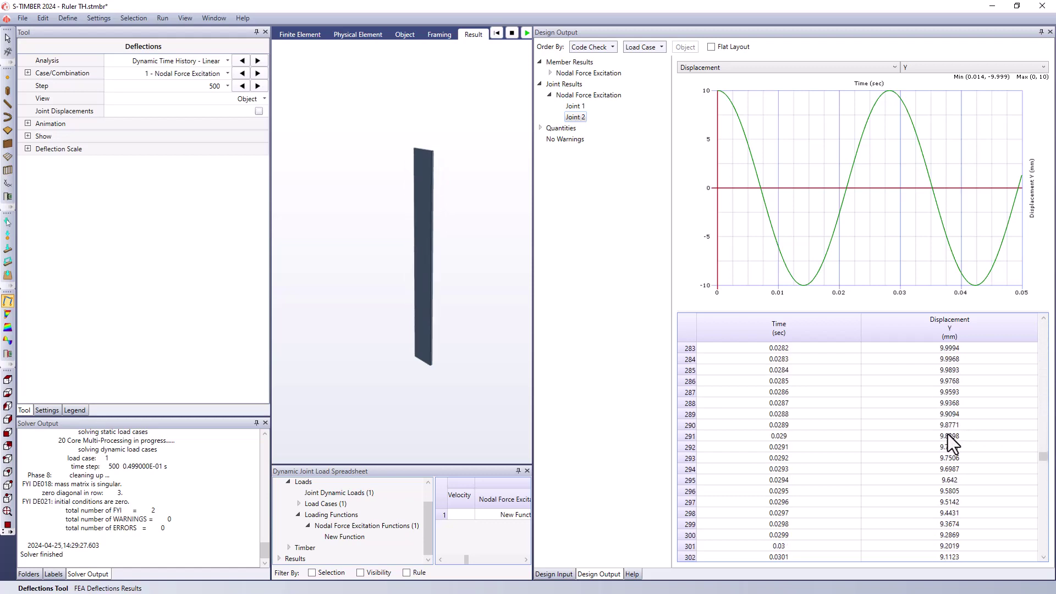
pyautogui.scroll(10, 945, 434)
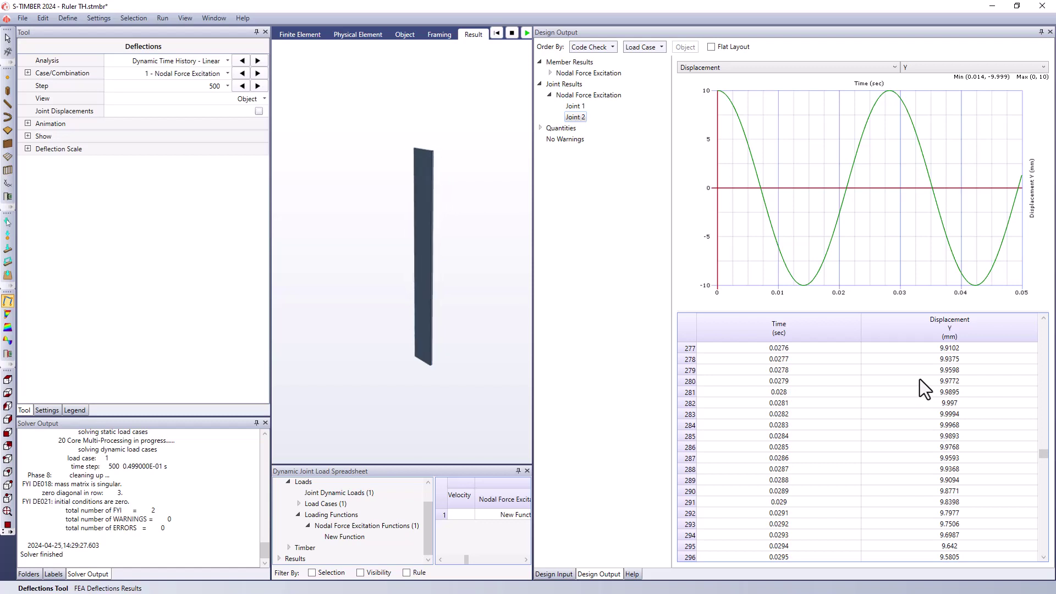
pyautogui.click(909, 413)
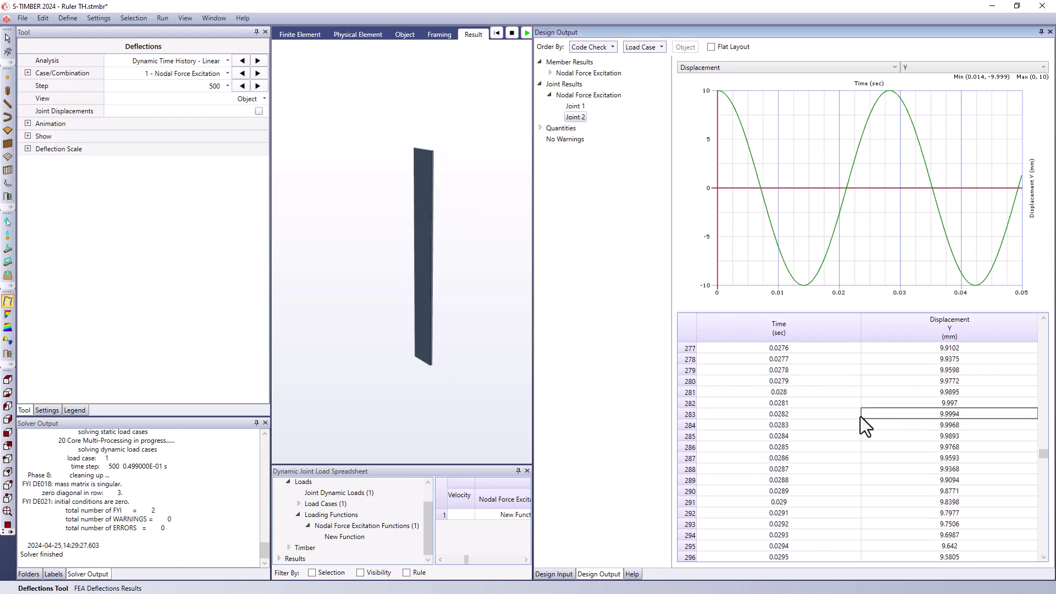
pyautogui.click(818, 417)
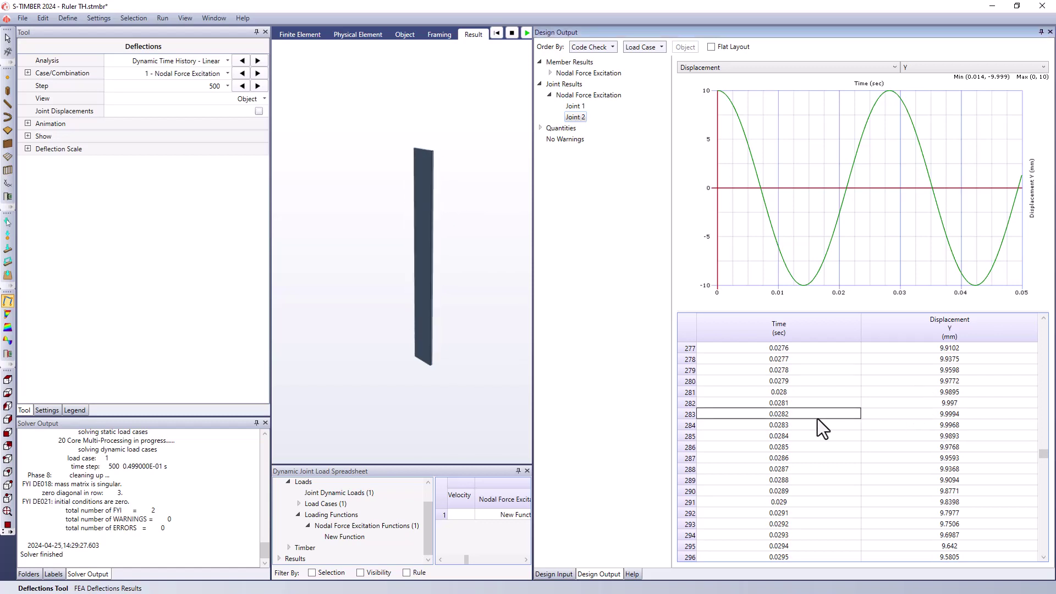